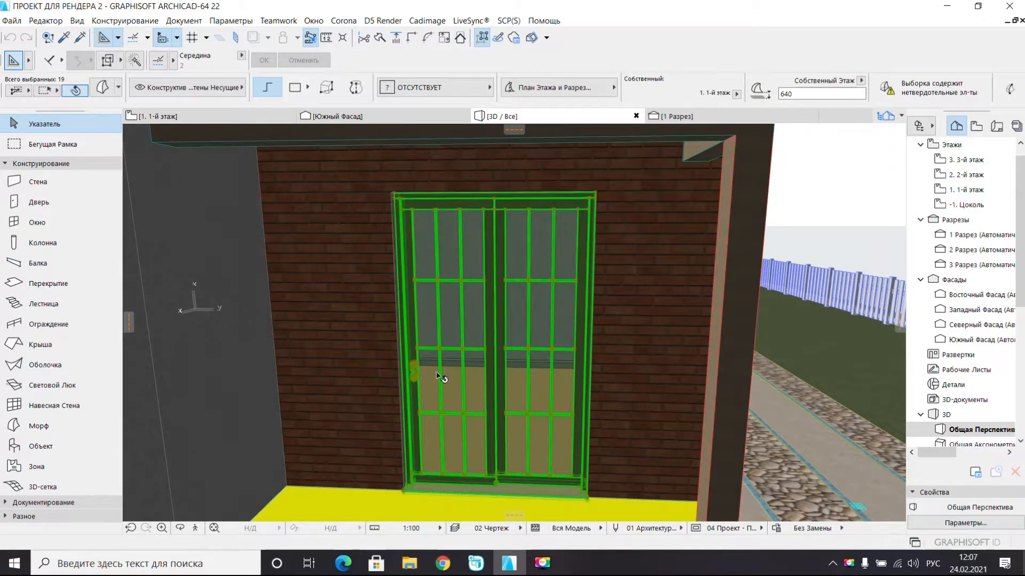
- Merge the frame and glazing morphs of the double glazed door's left leaf with a Boolean union
left_click(440, 367)
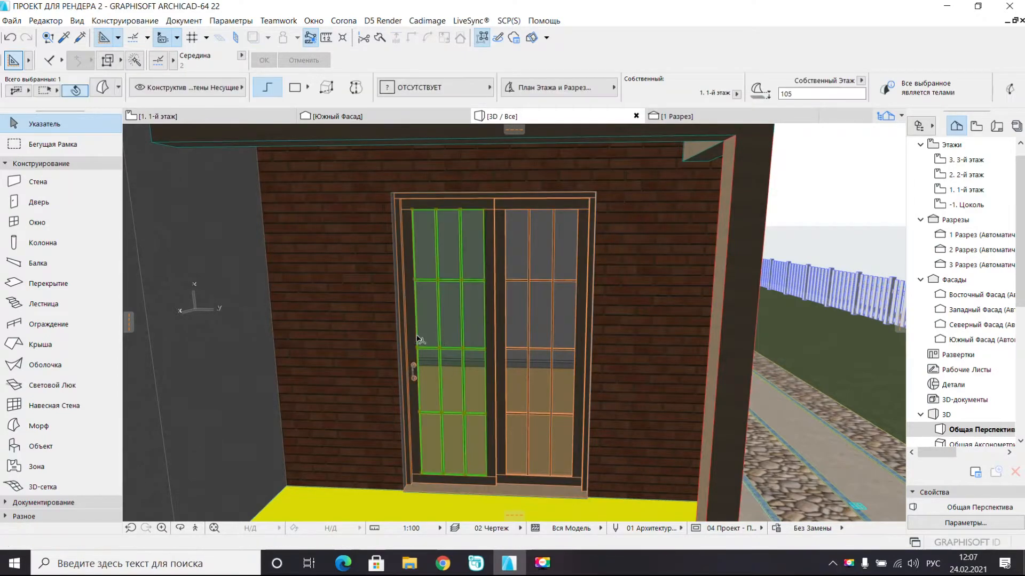
scroll(415, 339, "up", 5)
scroll(446, 348, "down", 3)
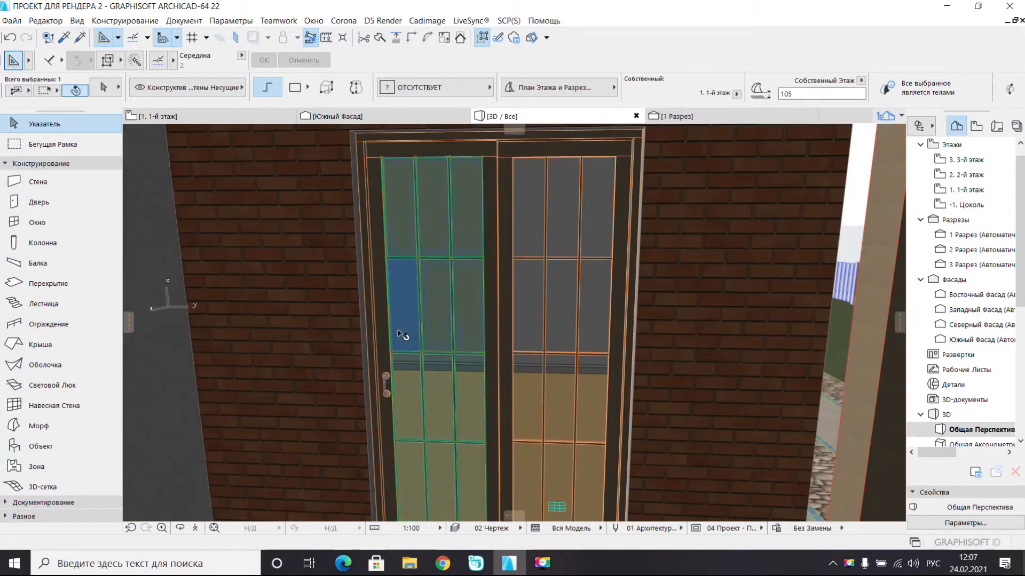
key("Escape")
left_click(406, 341)
left_click(389, 344, "shift")
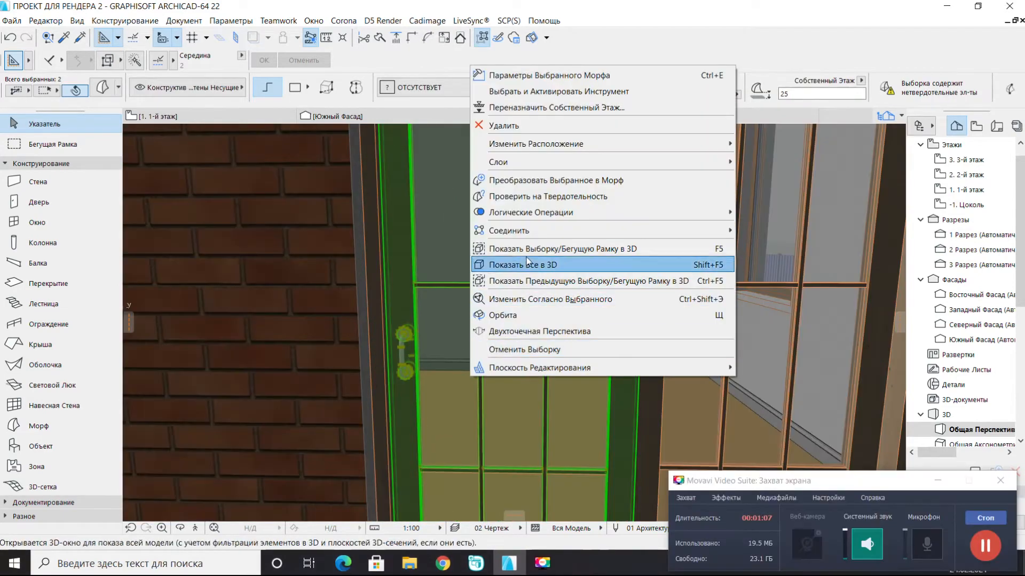
mouse_move(549, 215)
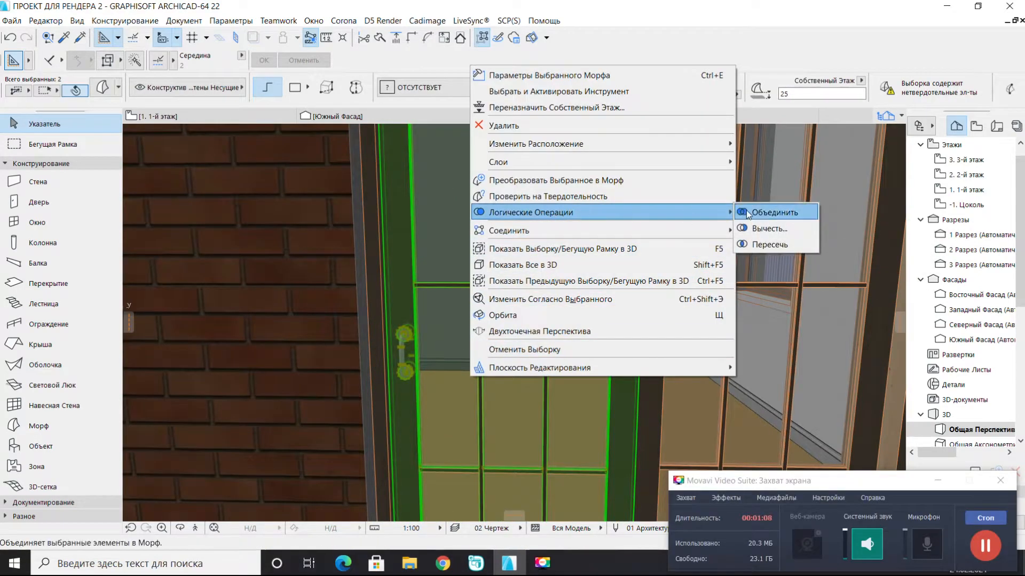
left_click(768, 213)
left_click(482, 344)
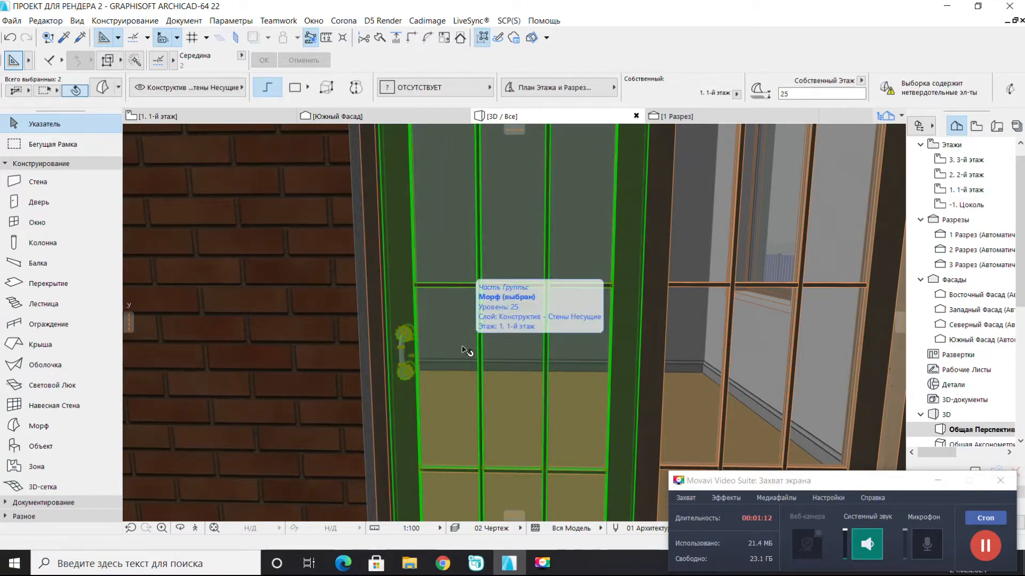
right_click(467, 351)
mouse_move(694, 180)
left_click(767, 182)
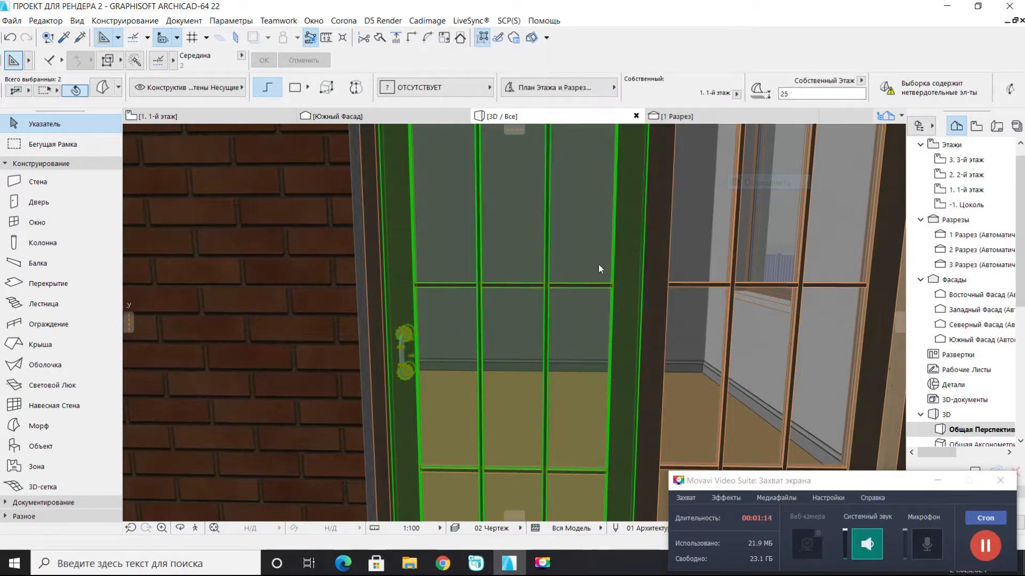
left_click(508, 355)
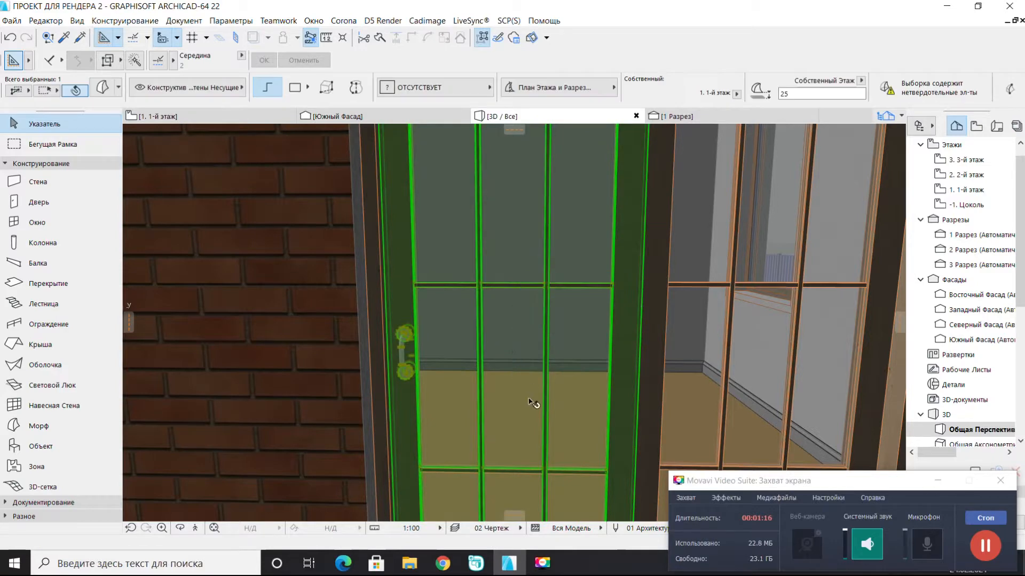
- Try to move the merged left door leaf sideways along the threshold, and undo the move
scroll(544, 451, "down", 6)
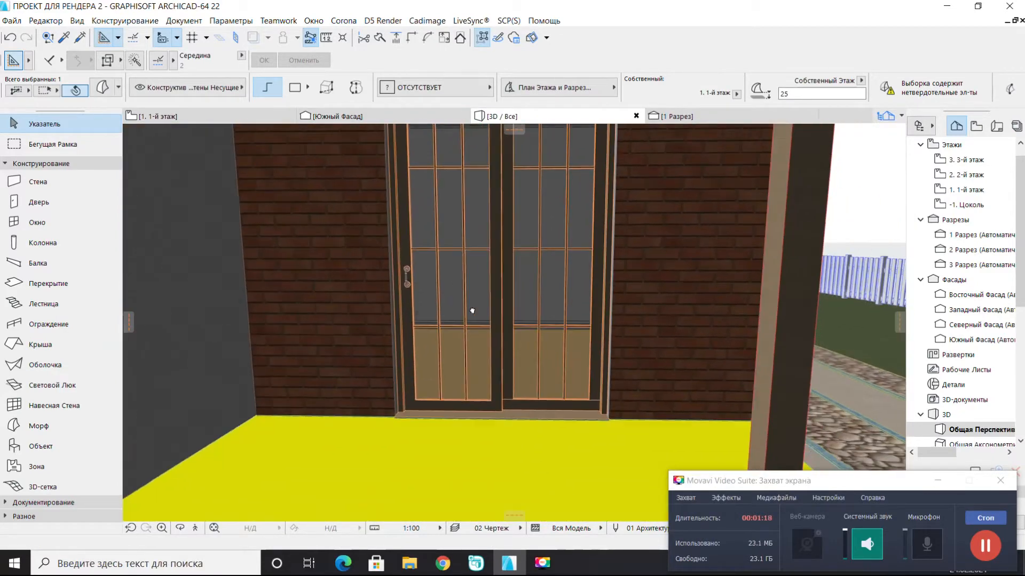
left_click(404, 410)
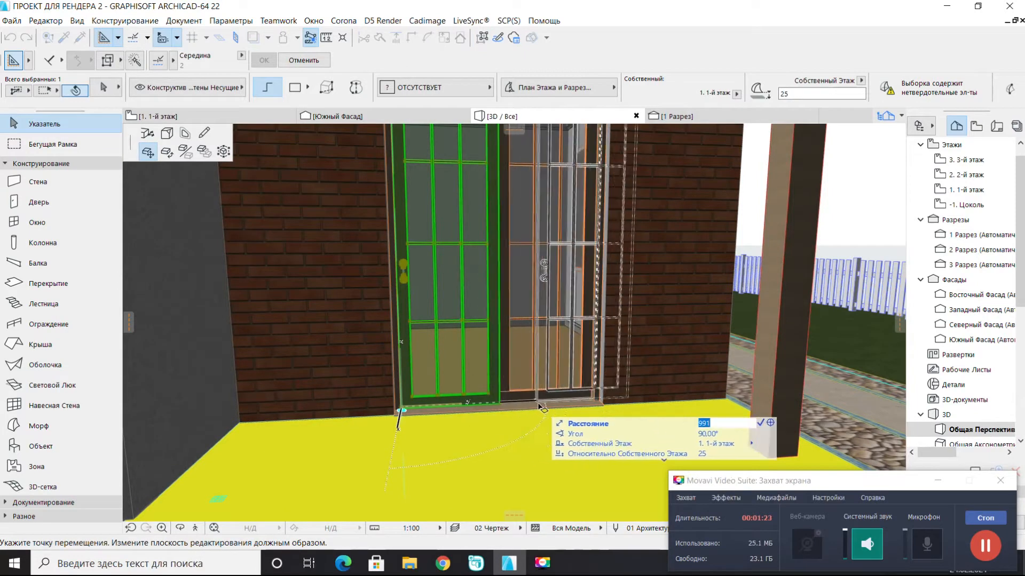
key("Return")
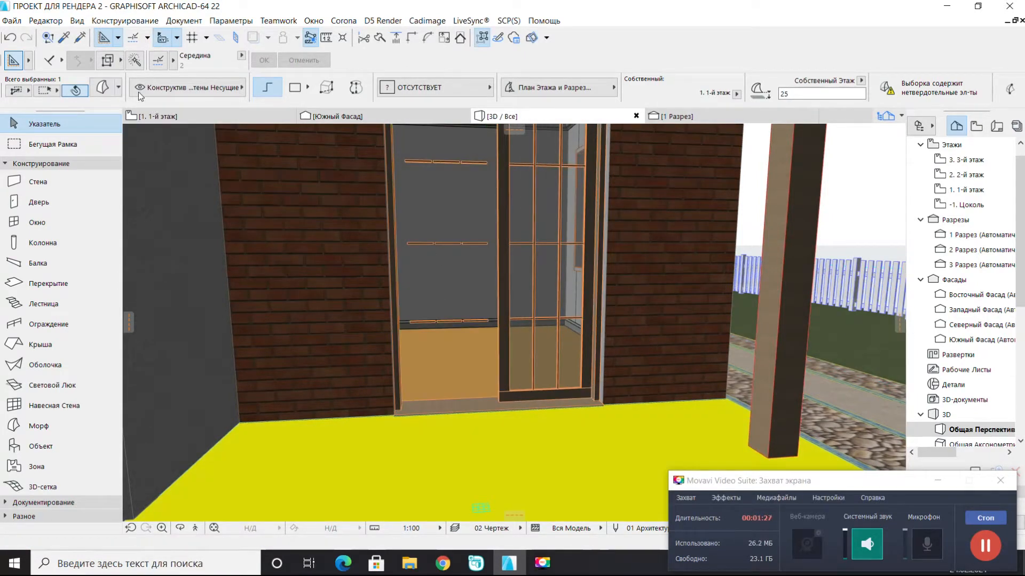
left_click(15, 39)
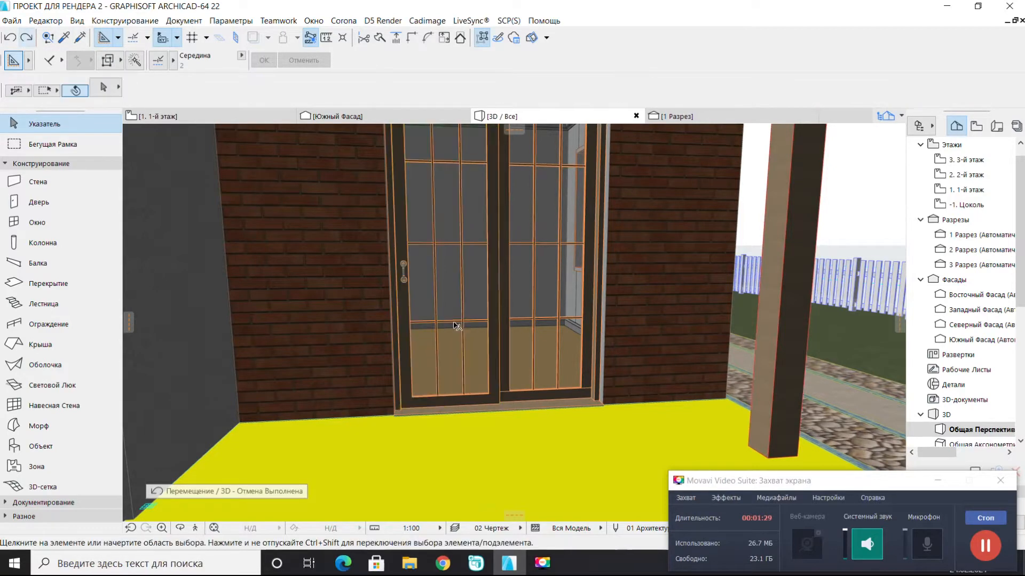
- Merge the left door leaf with its remaining glazing-bar morph using a Boolean union
right_click(452, 341)
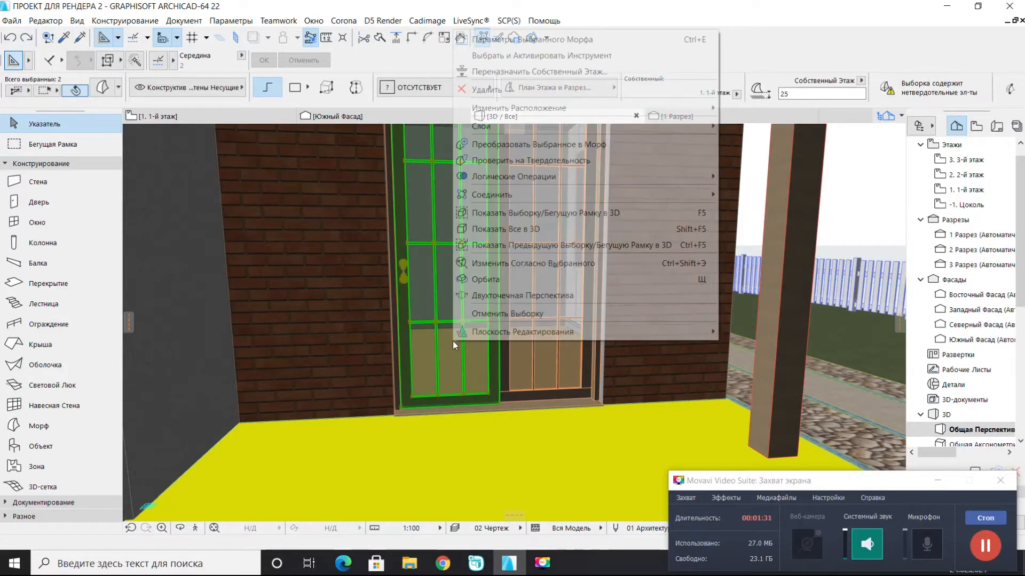
left_click(522, 313)
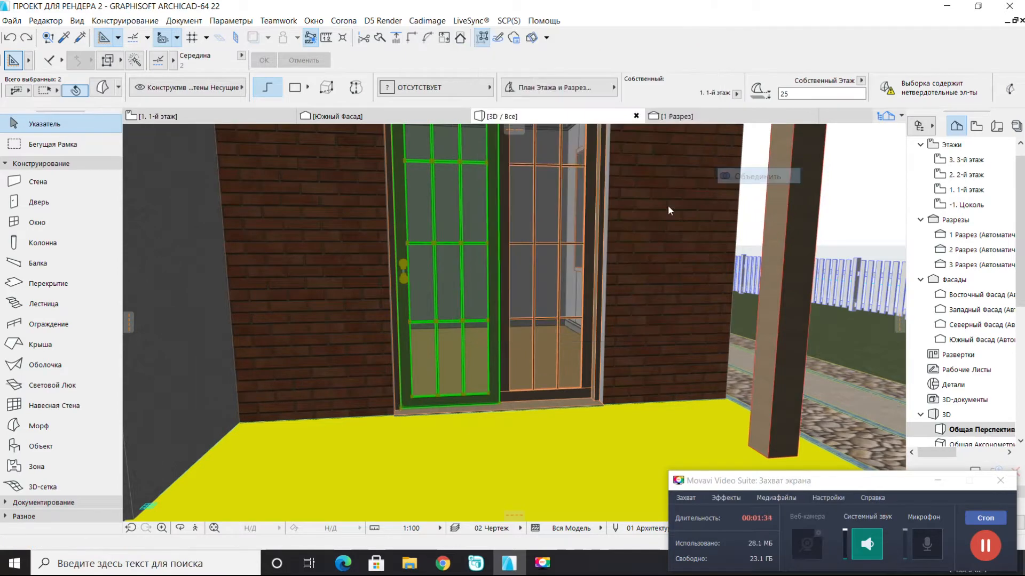
left_click(427, 384)
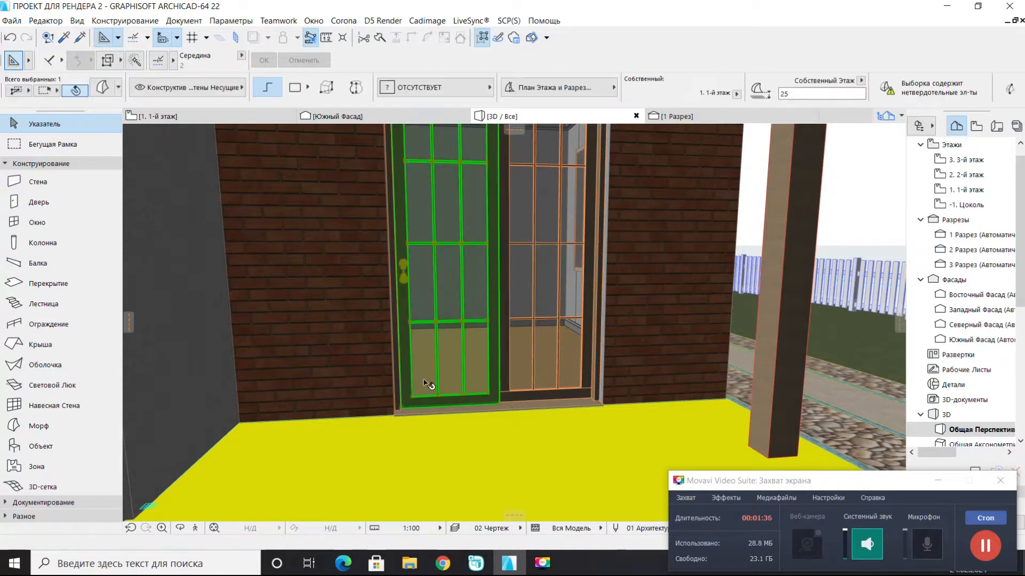
- Move the merged left leaf of the glazed door 20000 mm along the wall, away from its opening
left_click(402, 413)
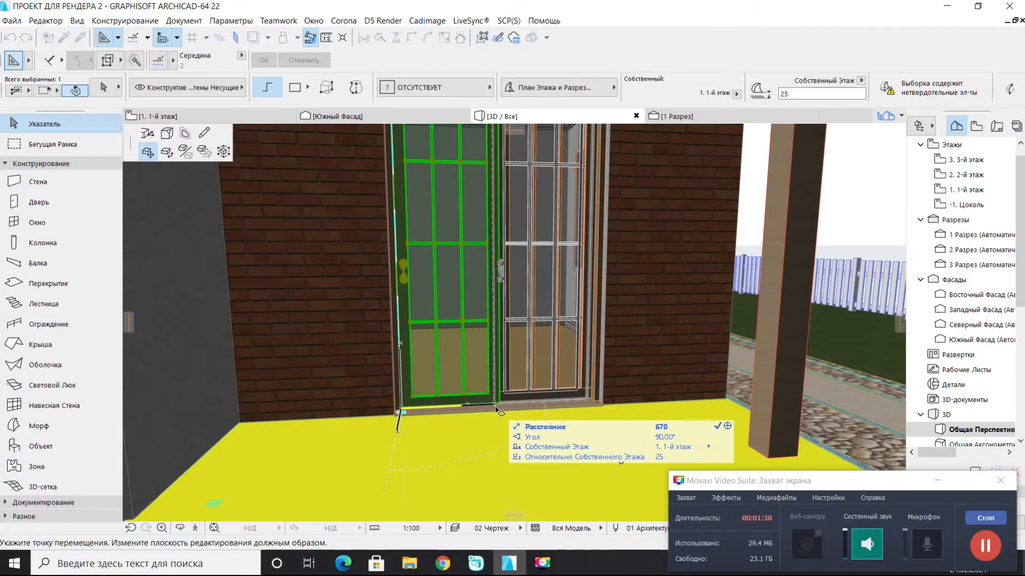
type("2000")
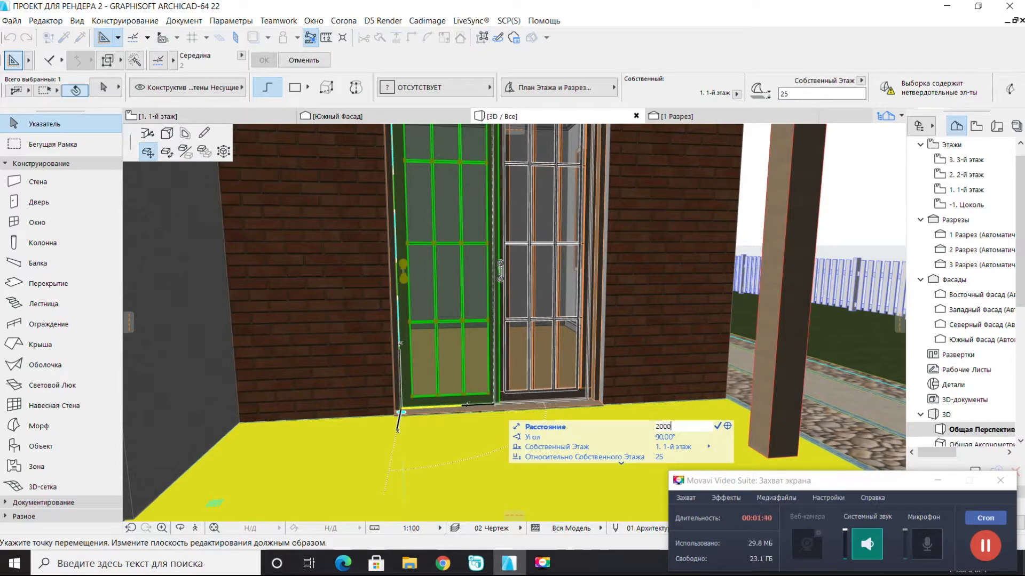
type("0")
key("Return")
scroll(651, 331, "down", 5)
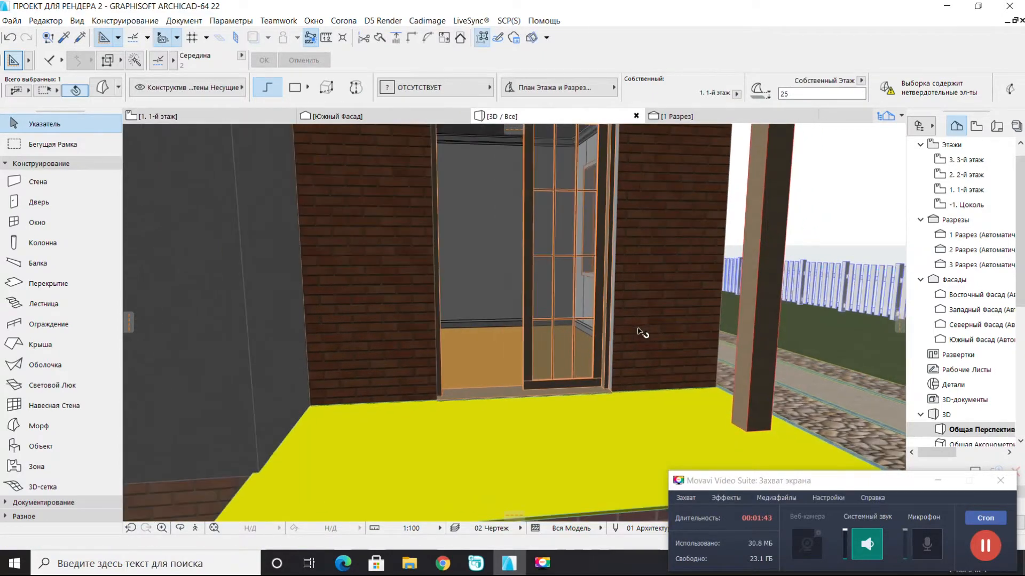
- Convert the single-leaf panelled entrance door in the brick wall into morphs
scroll(555, 347, "up", 2)
middle_click_drag(520, 325, 731, 325, "shift")
scroll(347, 357, "up", 3)
middle_click_drag(350, 354, 421, 336, "shift")
left_click(396, 359)
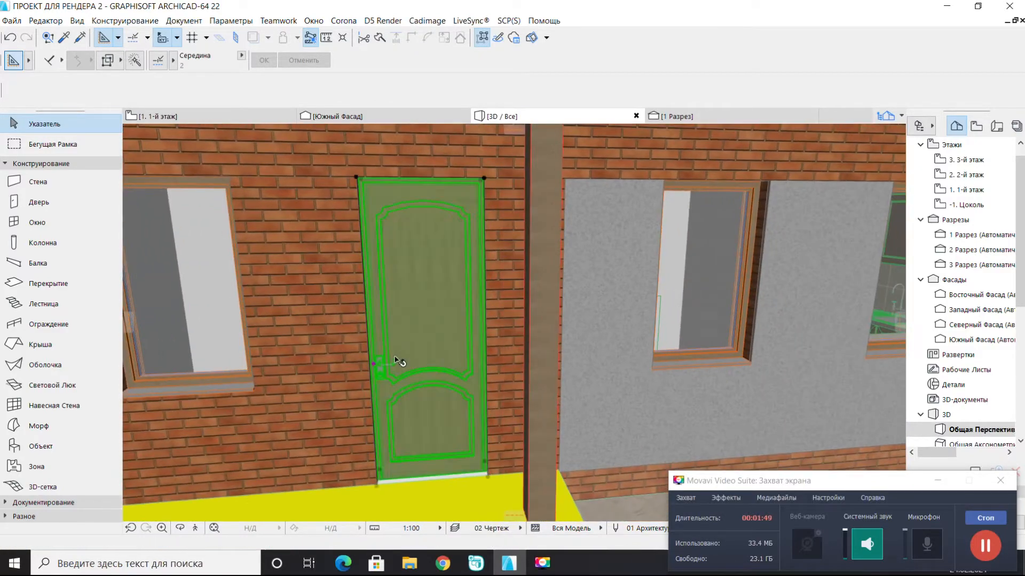
right_click(414, 332)
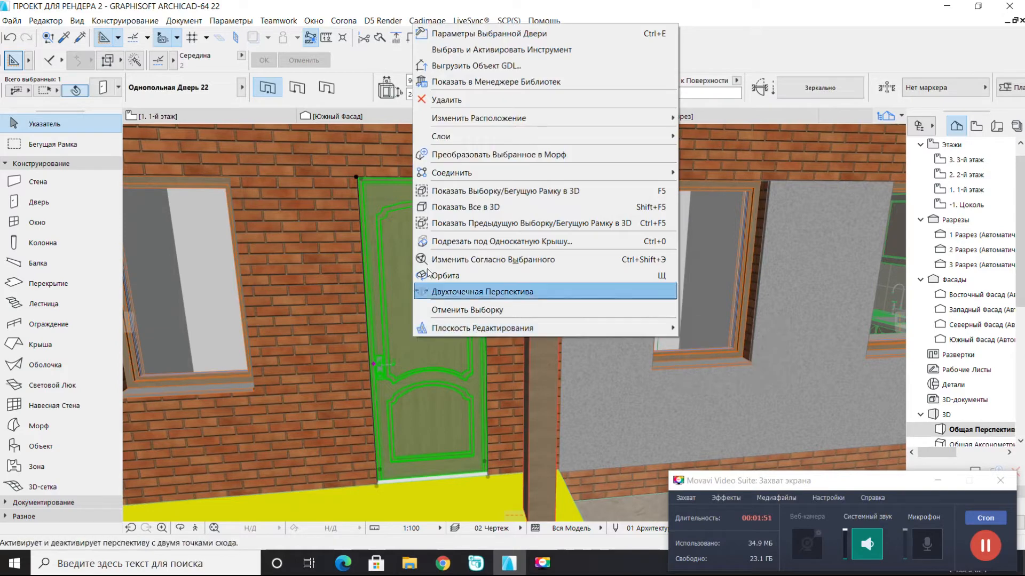
left_click(551, 154)
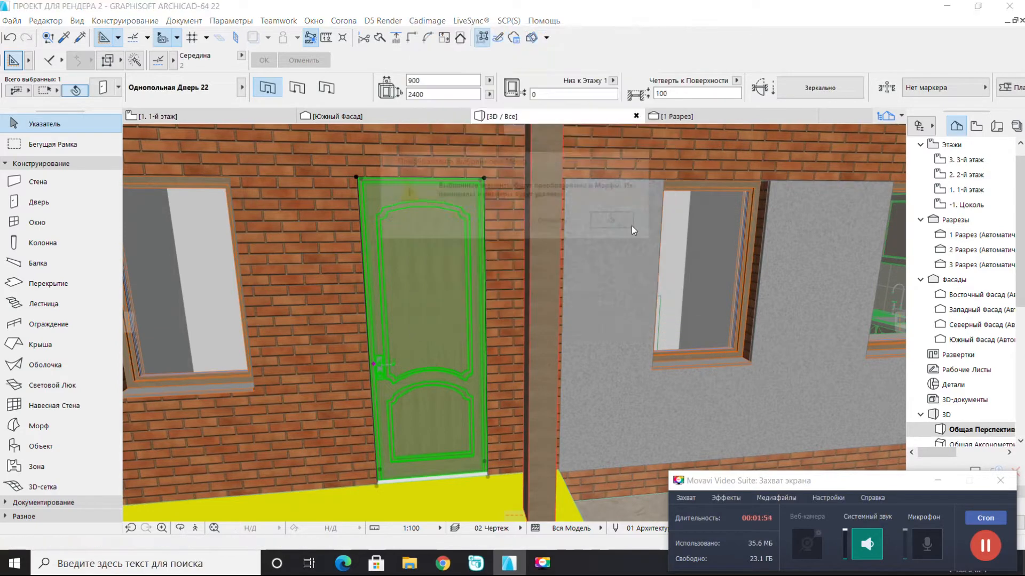
left_click(619, 220)
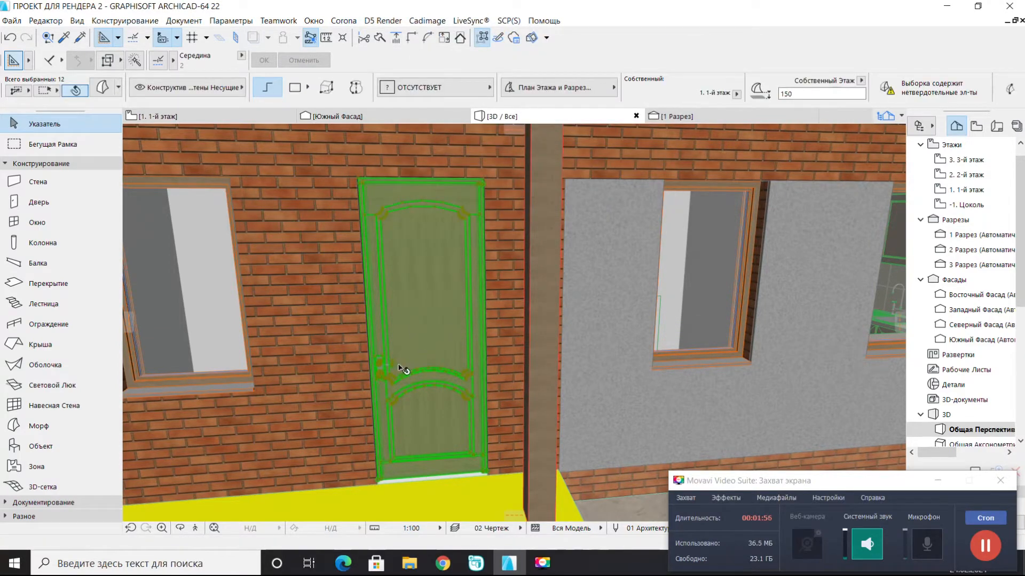
- Select the entrance door leaf's panel, frame and handle morphs and merge them with a Boolean union
key("Escape")
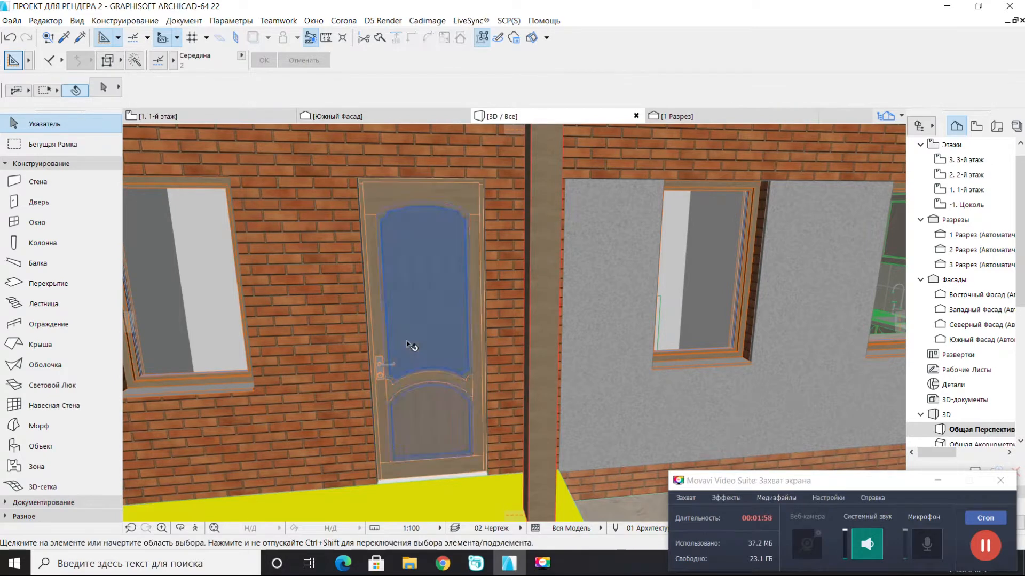
left_click(414, 383)
left_click(379, 404)
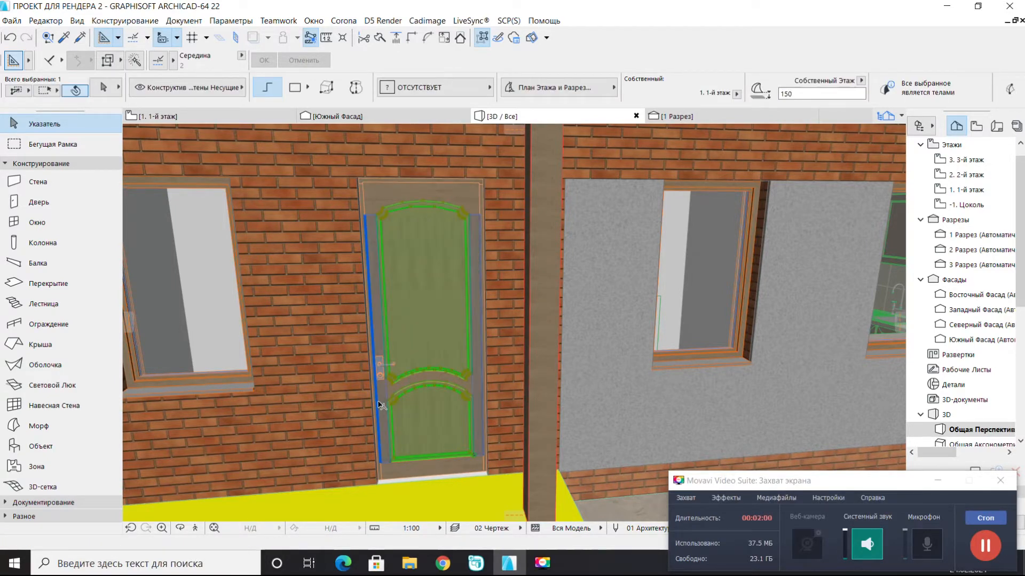
left_click(403, 454, "shift")
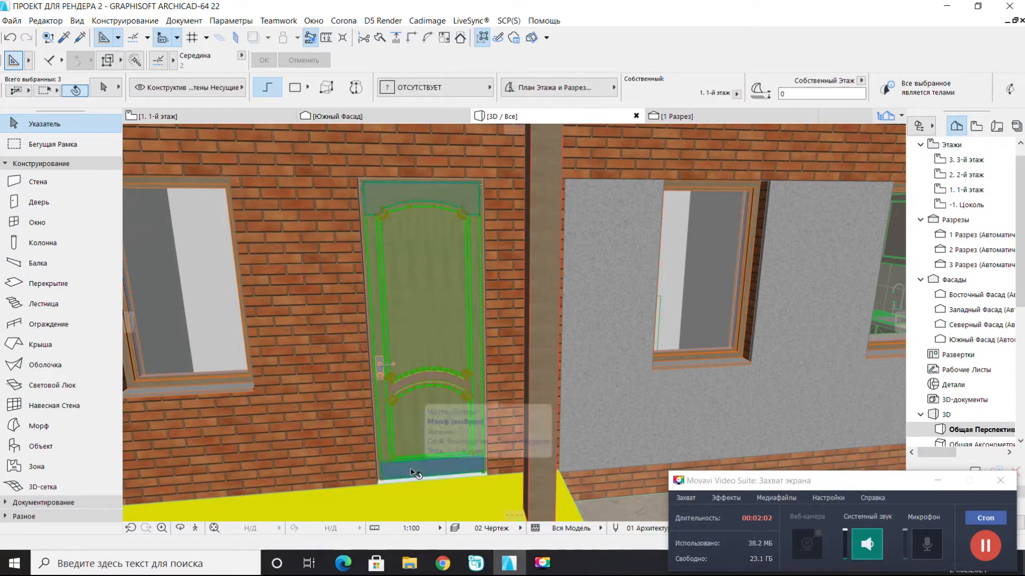
left_click(438, 380, "shift")
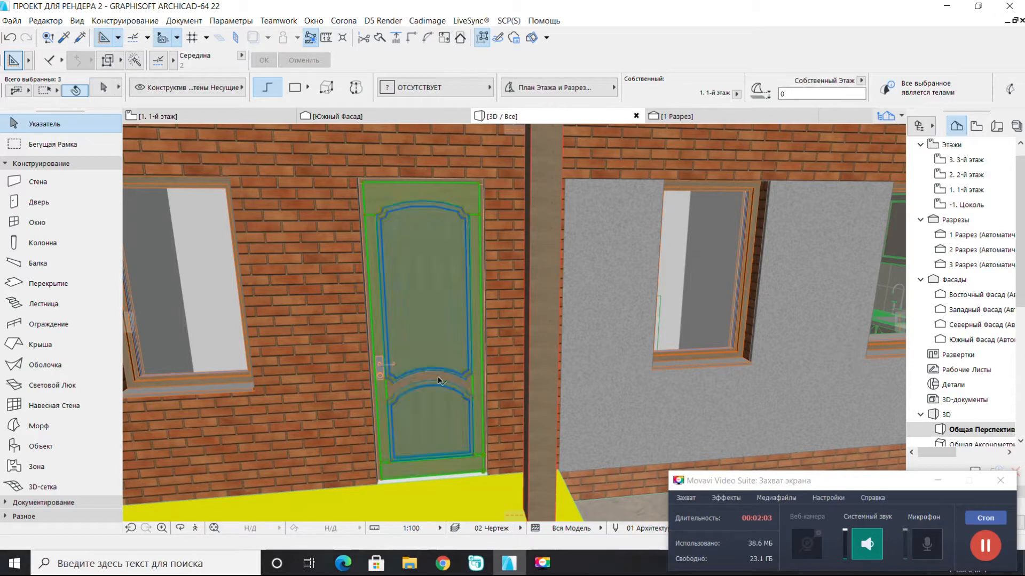
right_click(424, 285)
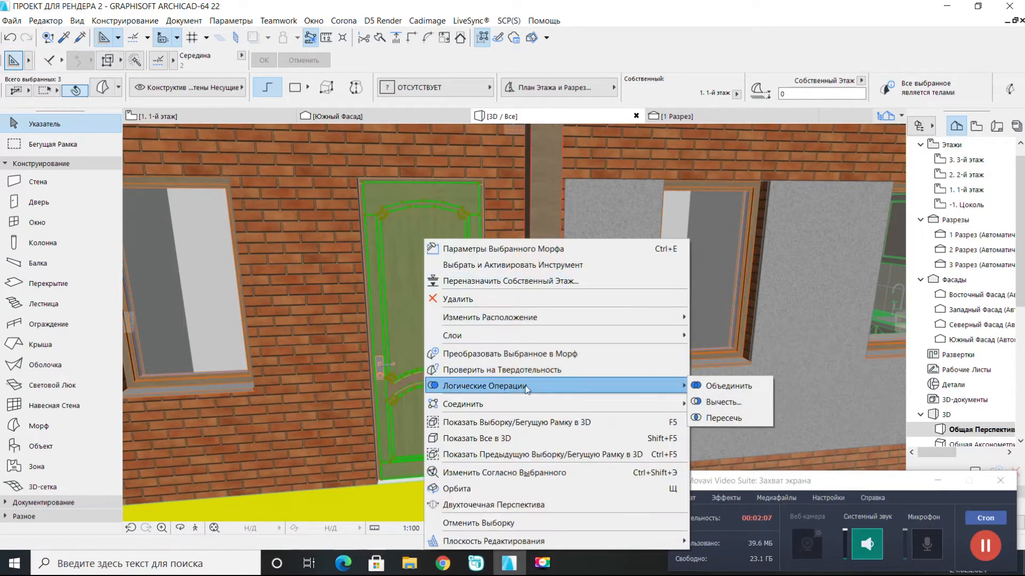
left_click(720, 386)
- Move the merged entrance door leaf by its lower corner out of the opening and away from the house
left_click(489, 412)
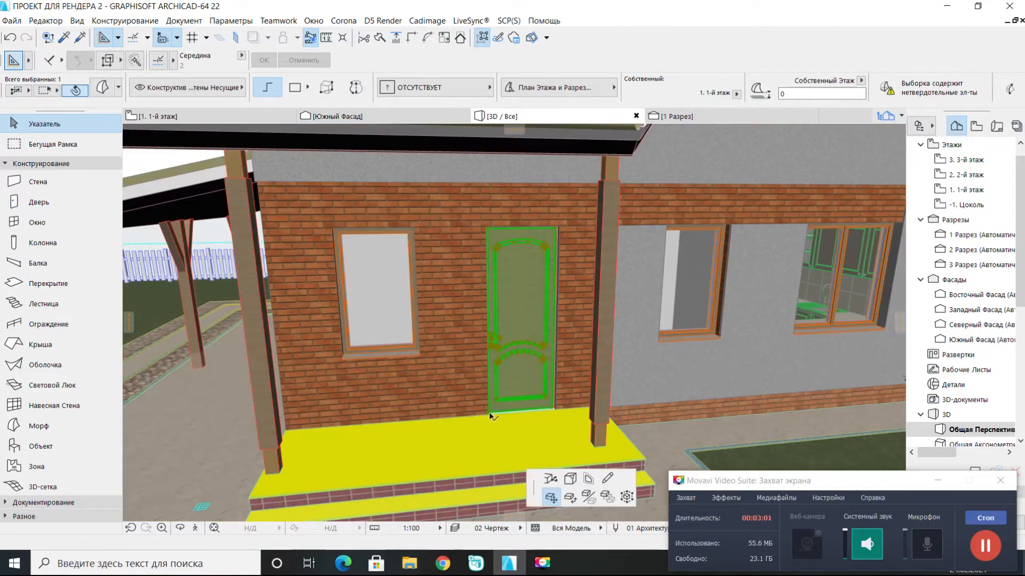
left_click(533, 477)
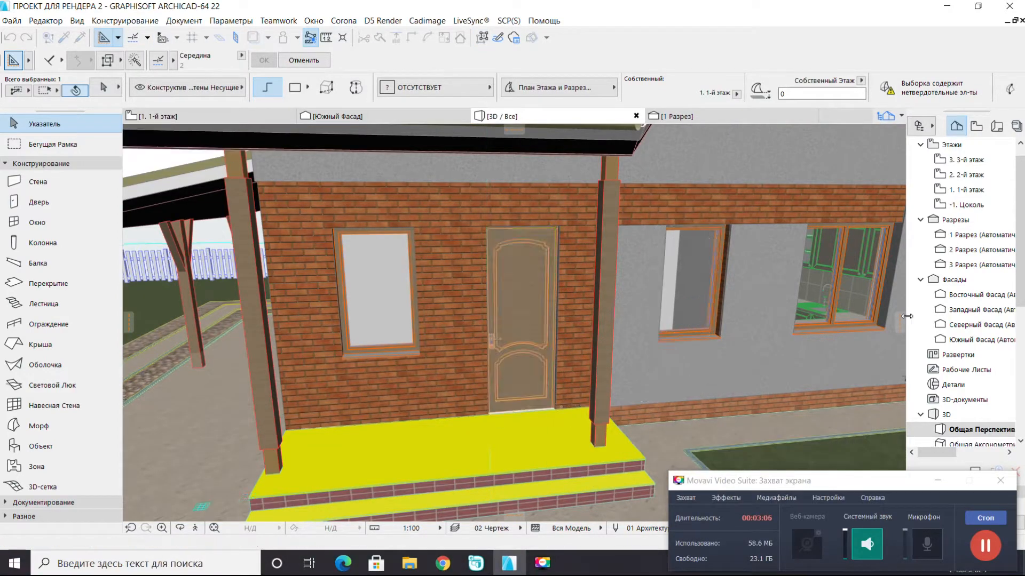
scroll(743, 368, "down", 10)
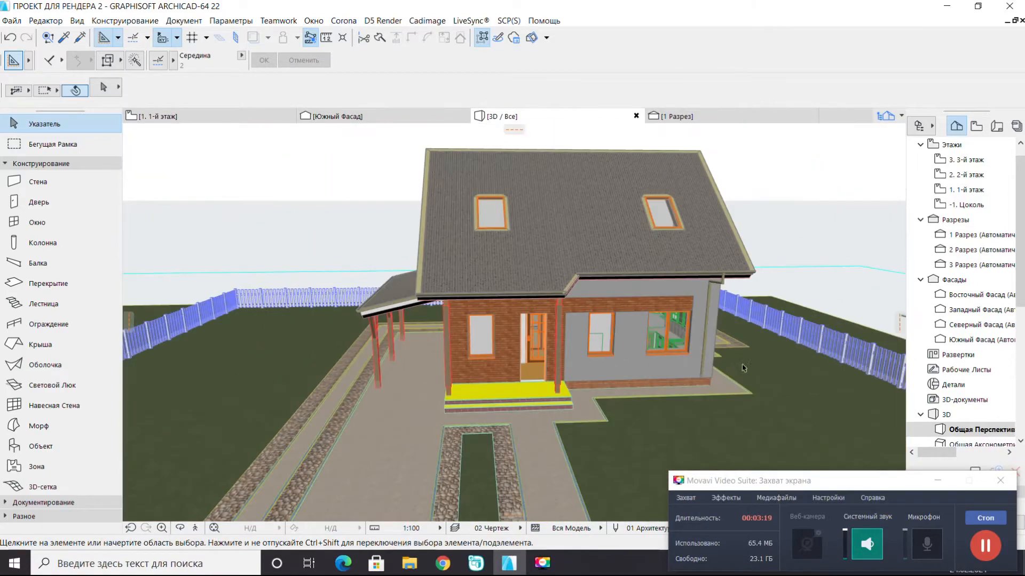
- Clear the house, fence and site from the 3D view, leaving only the detached entrance door leaf
middle_click_drag(744, 368, 453, 343)
scroll(446, 325, "down", 10)
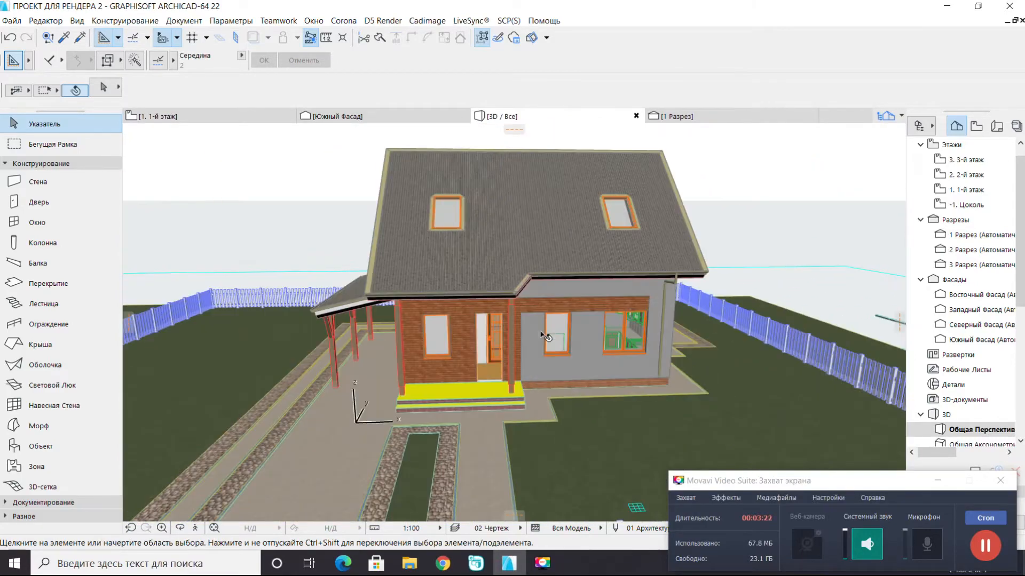
scroll(524, 332, "down", 10)
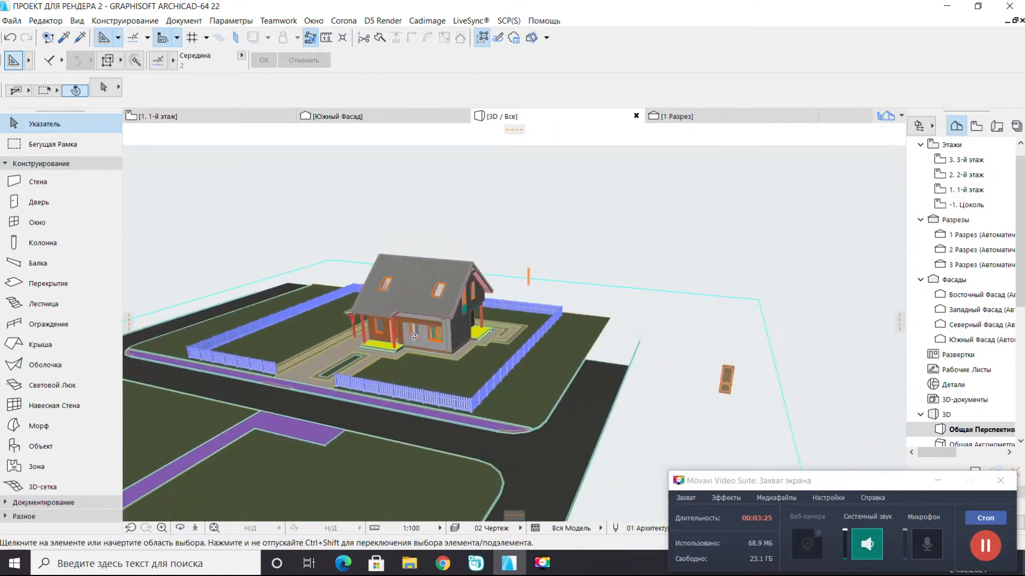
left_click_drag(594, 264, 176, 420)
left_click_drag(608, 227, 157, 430)
left_click(157, 430)
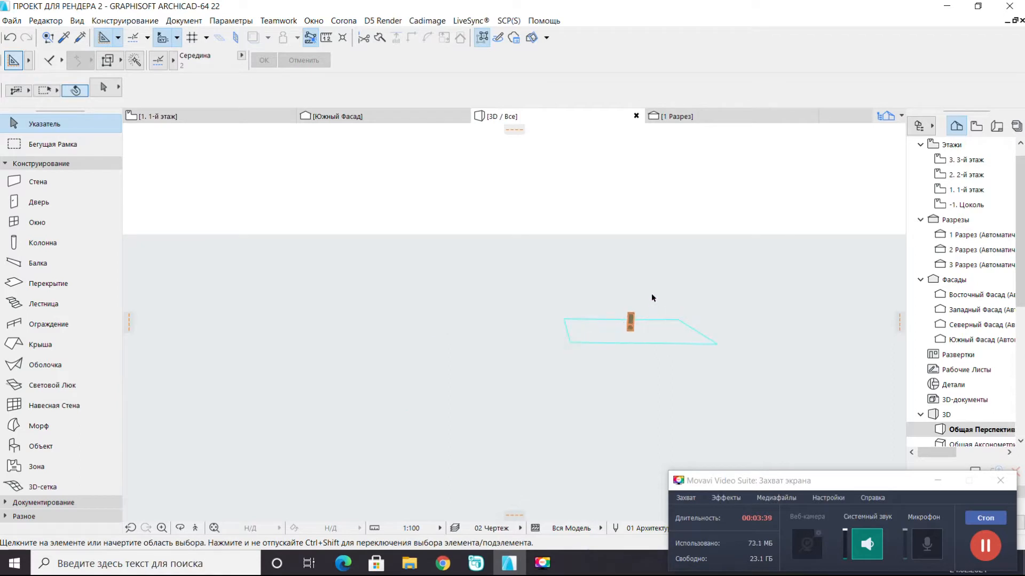
- Move the isolated entrance door leaf so its lower corner sits at the project origin
left_click(626, 323)
left_click(628, 329)
scroll(329, 332, "up", 3)
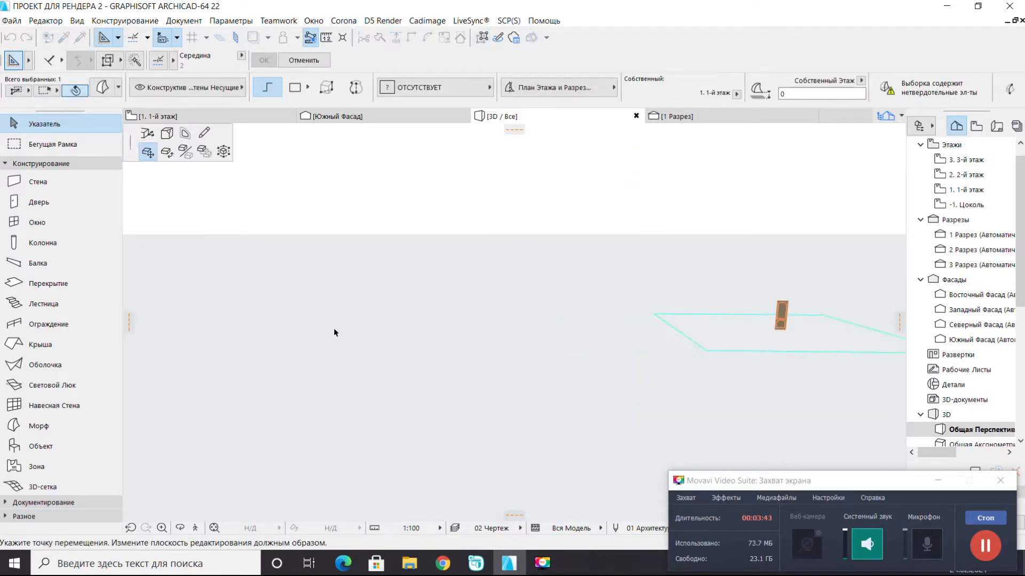
left_click(356, 331)
scroll(336, 323, "up", 3)
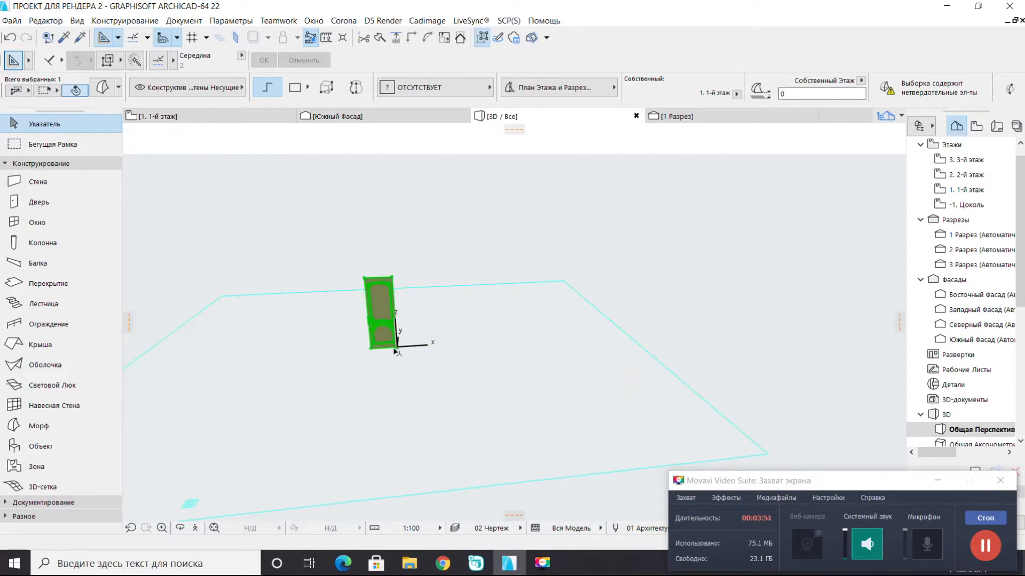
scroll(395, 352, "up", 8)
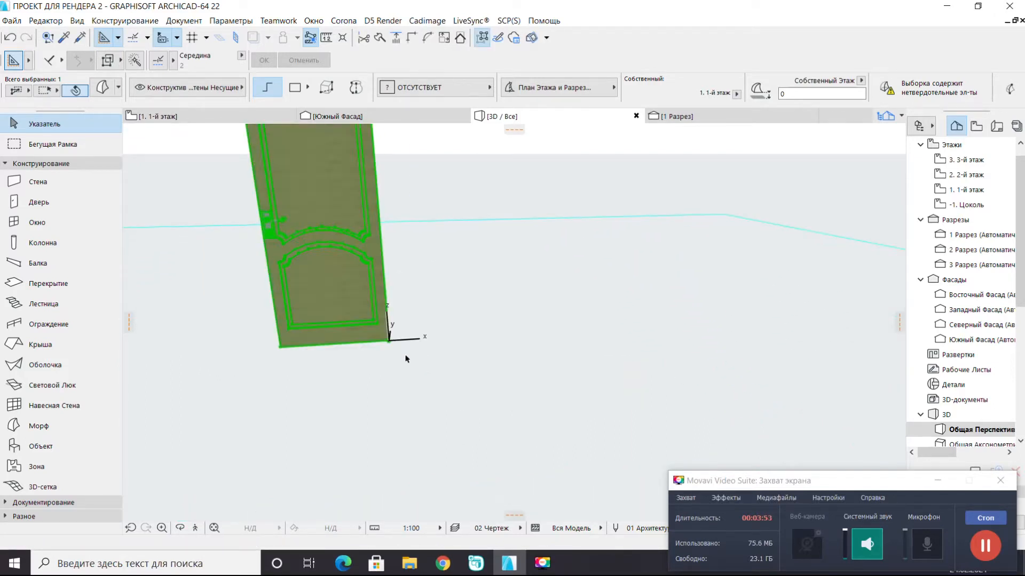
- Export the isolated entrance door leaf as a Collada file named "ДВЕРЬ РАЗДВИЖНАЯ 3" to the Desktop
scroll(406, 359, "down", 5)
left_click(427, 21)
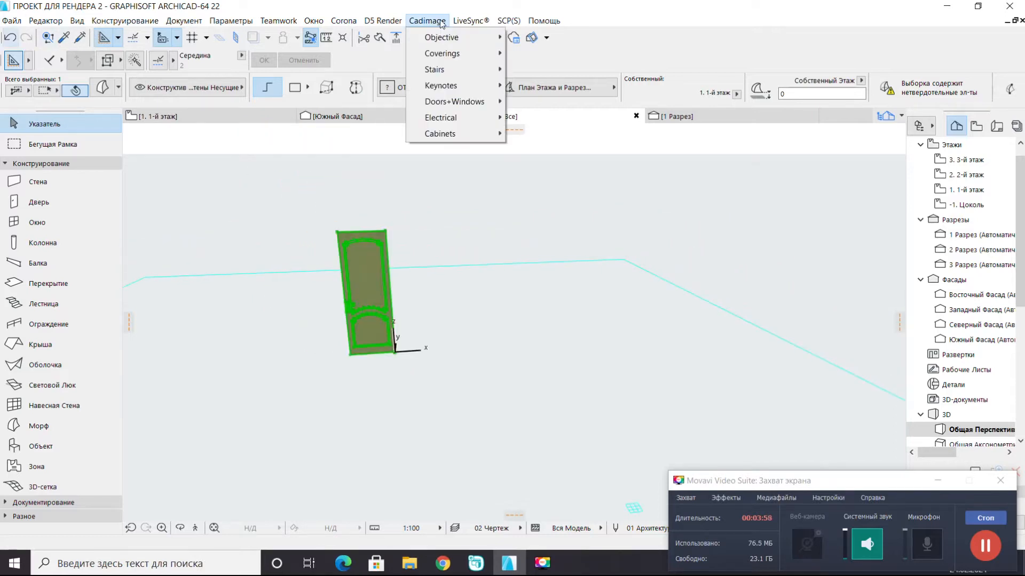
left_click(498, 138)
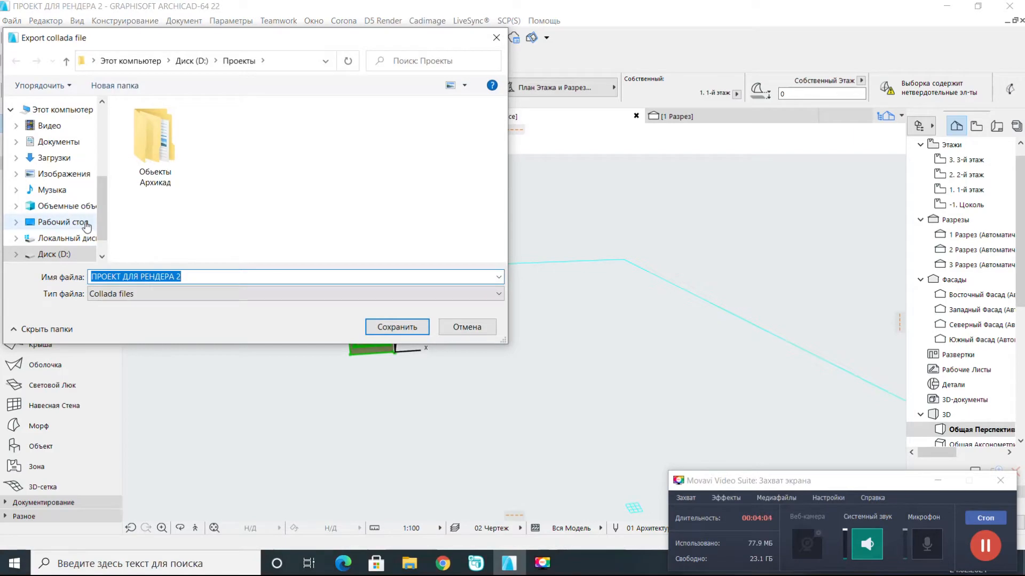
left_click(63, 222)
left_click(213, 277)
type("ДВЕР")
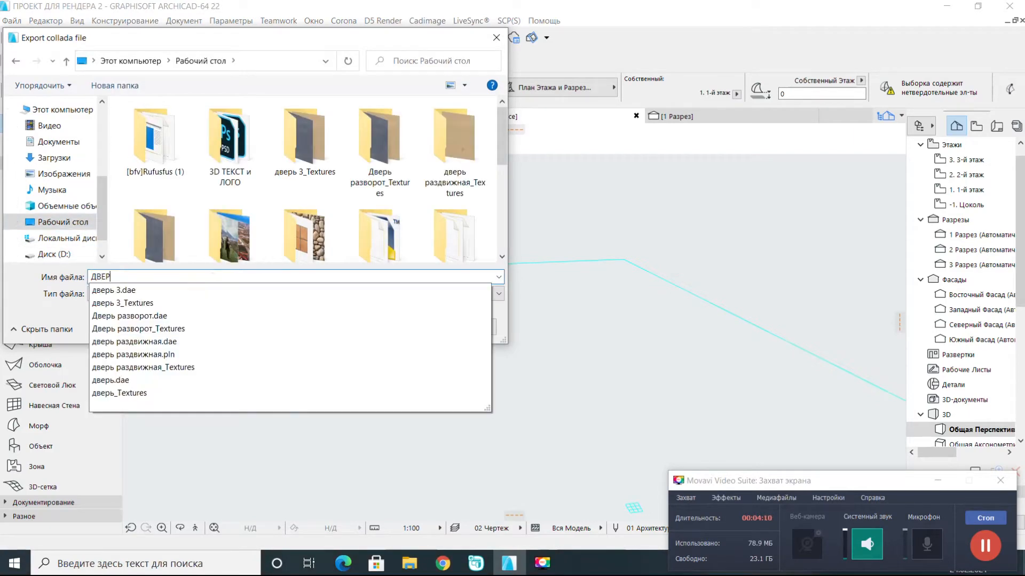
type("Ь РАЗДВИЖНАЯ 1")
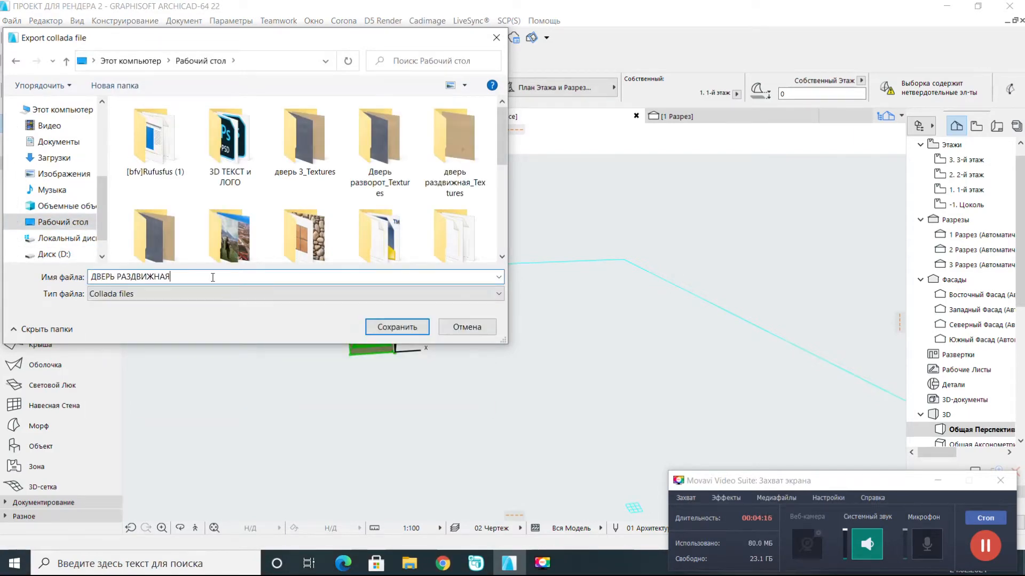
left_click(403, 326)
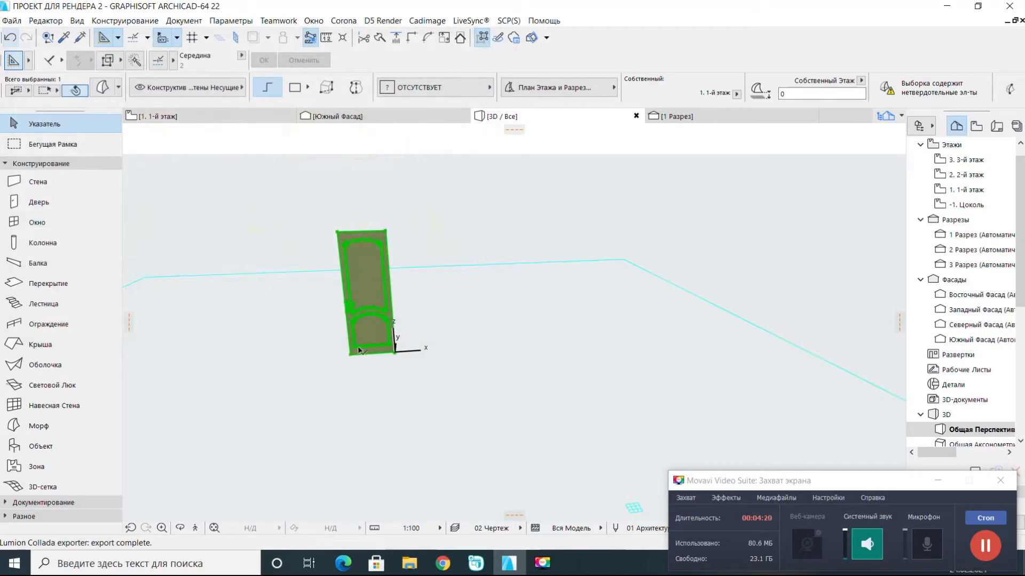
- Undo the entrance leaf's move to the origin and the deletion of the house, fence and site
left_click(10, 40)
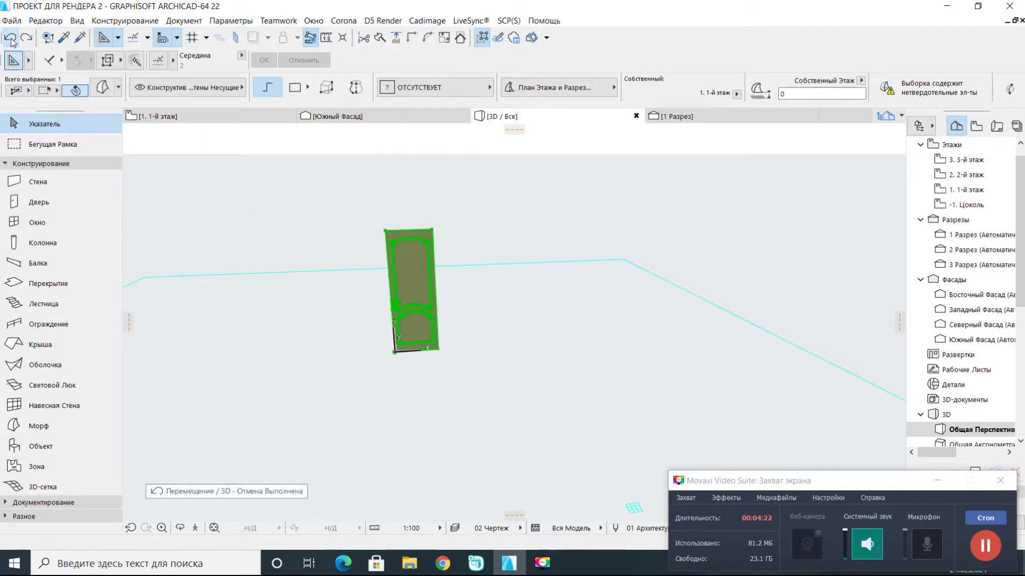
left_click(13, 43)
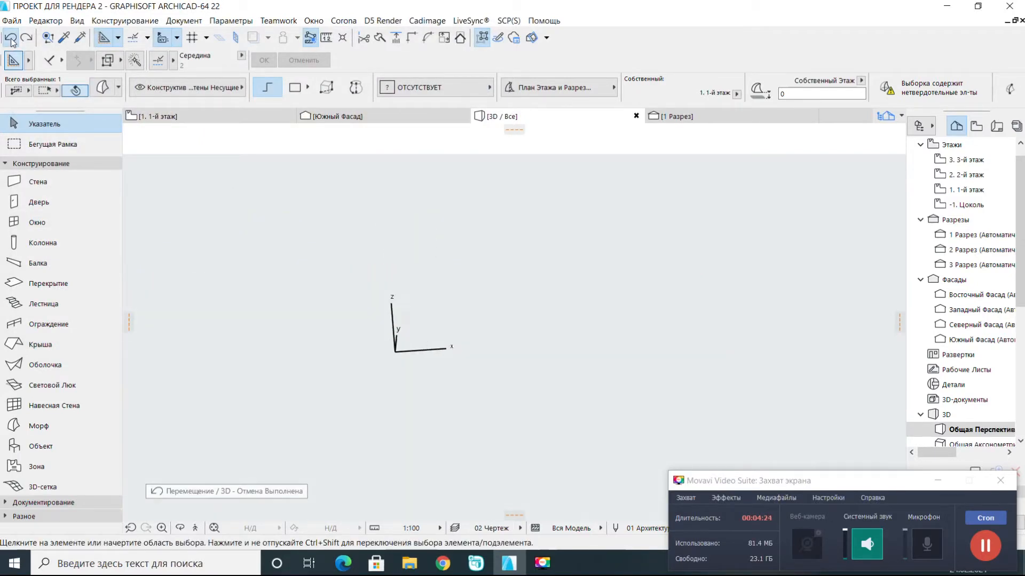
left_click(10, 40)
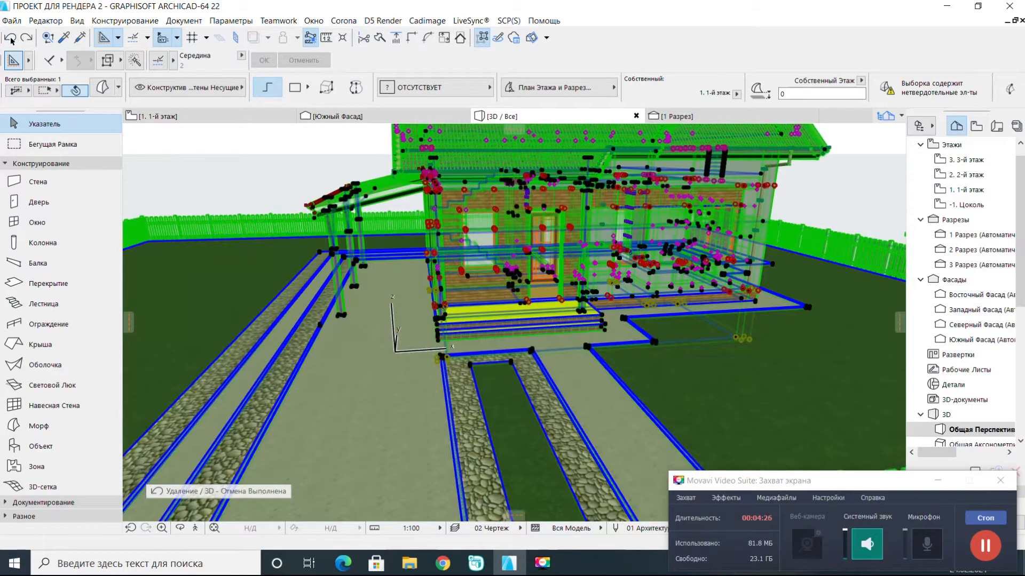
left_click(11, 39)
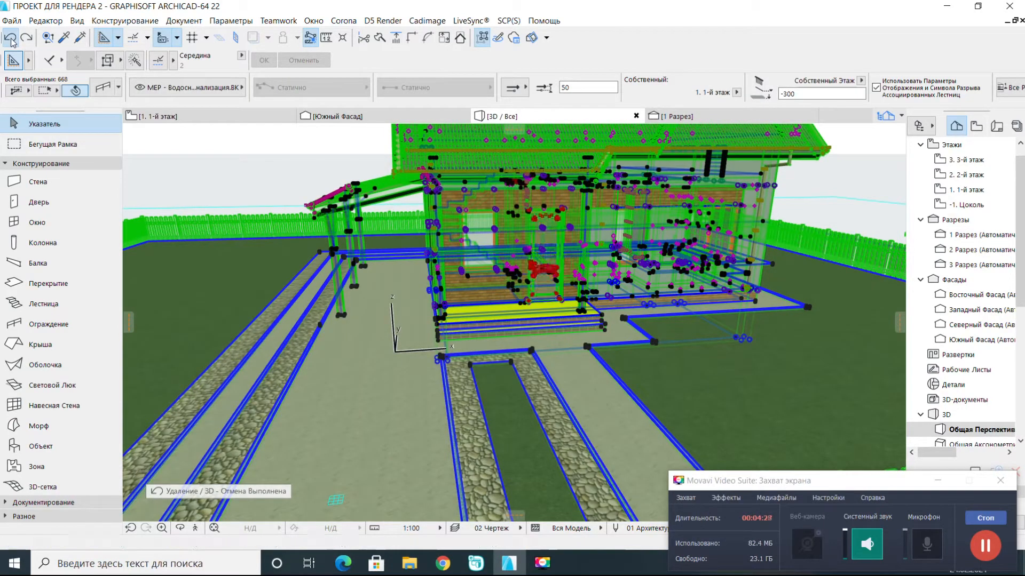
left_click(27, 42)
middle_click_drag(714, 319, 480, 323)
middle_click_drag(659, 342, 452, 341)
scroll(452, 343, "down", 3)
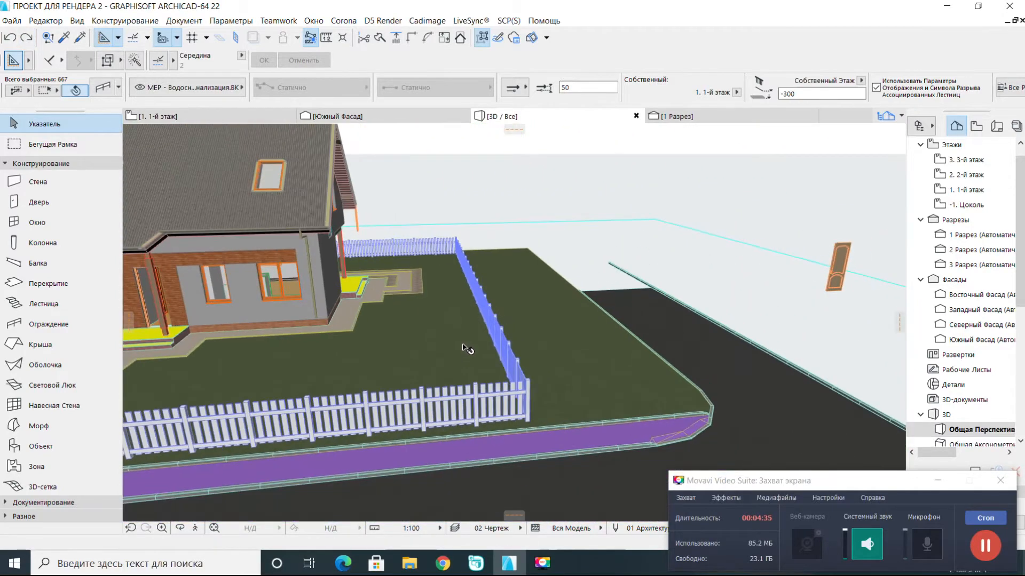
- Select the detached entrance door leaf beyond the road and delete it
key("Escape")
left_click_drag(873, 220, 814, 307)
left_click(814, 305)
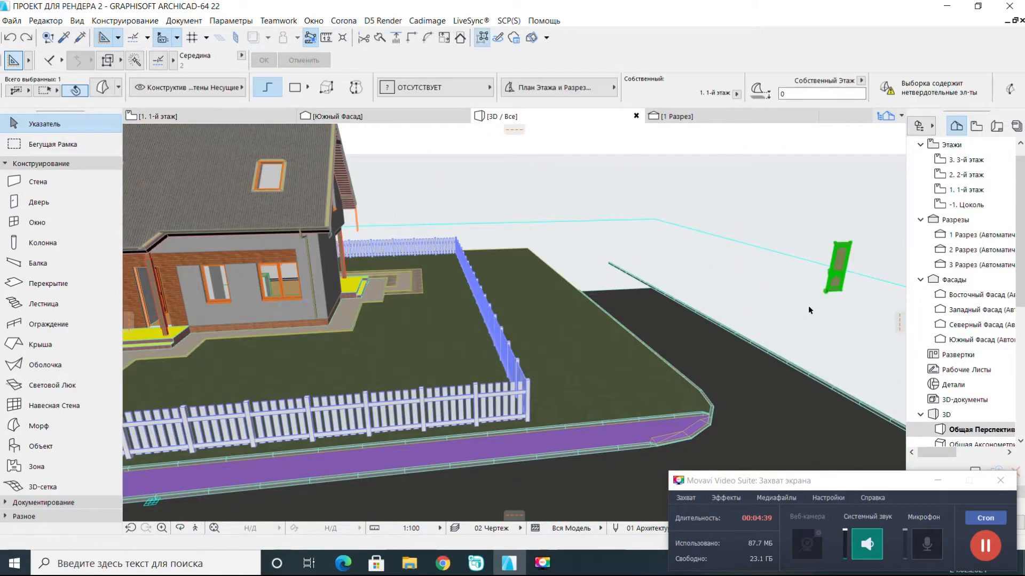
key("Escape")
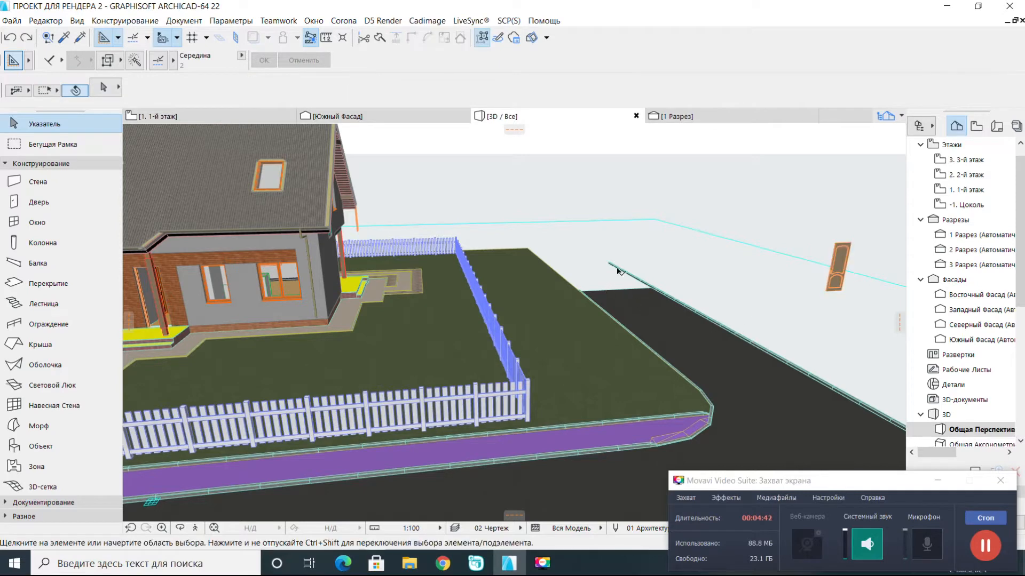
left_click_drag(872, 212, 800, 311)
key("Delete")
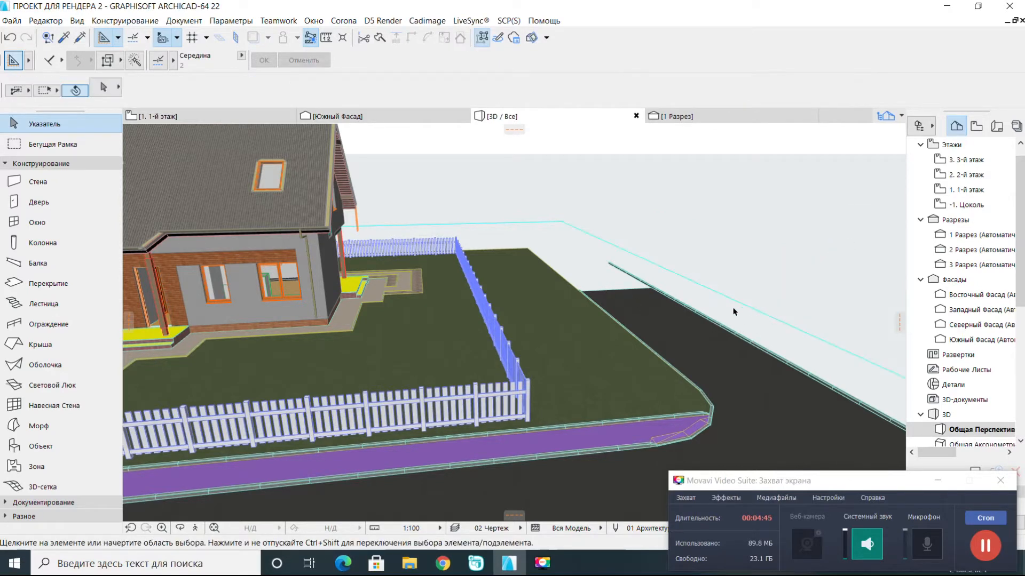
- Select the house, fence and whole site and delete them, keeping only the detached glazed door leaf
scroll(671, 297, "down", 10)
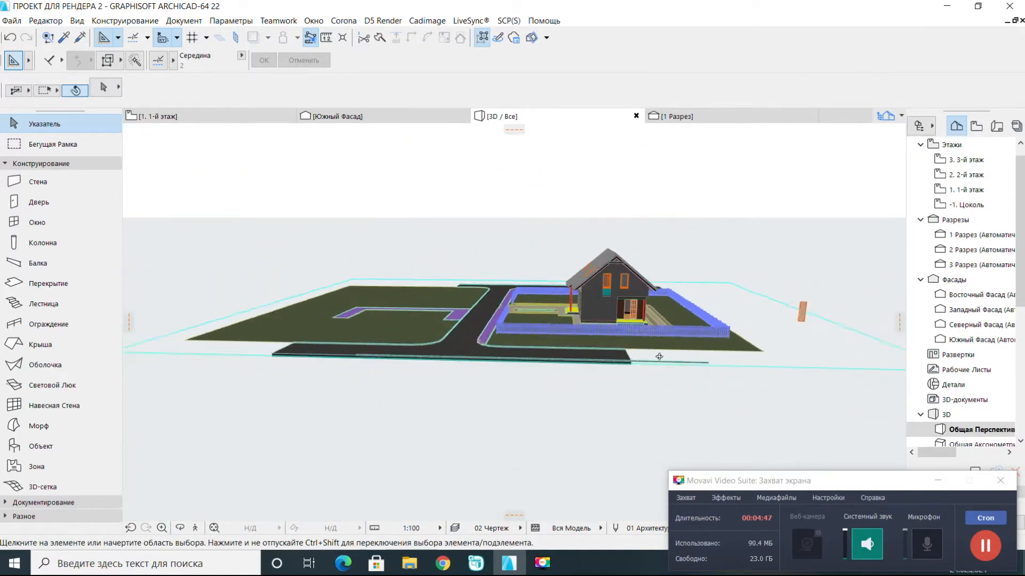
left_click_drag(736, 223, 294, 389)
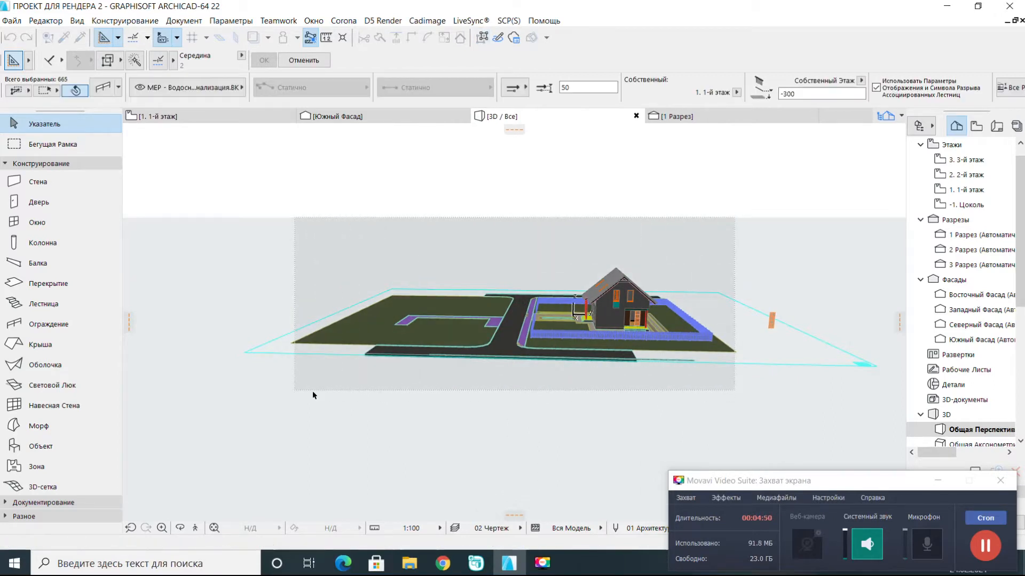
key("Delete")
- Move the isolated glazed door leaf so its lower corner sits at the project origin
left_click(766, 324)
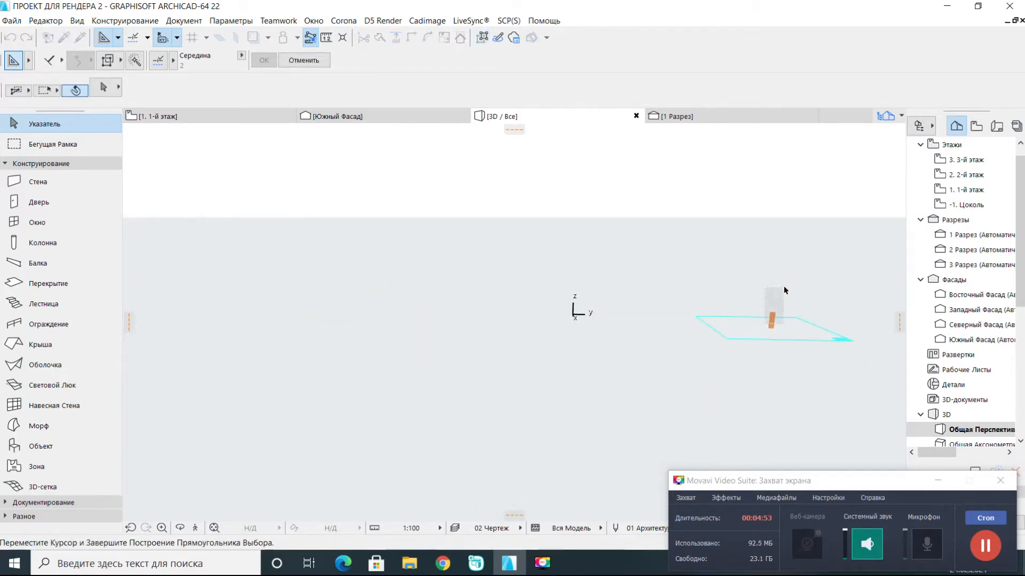
left_click(728, 354)
left_click(771, 320)
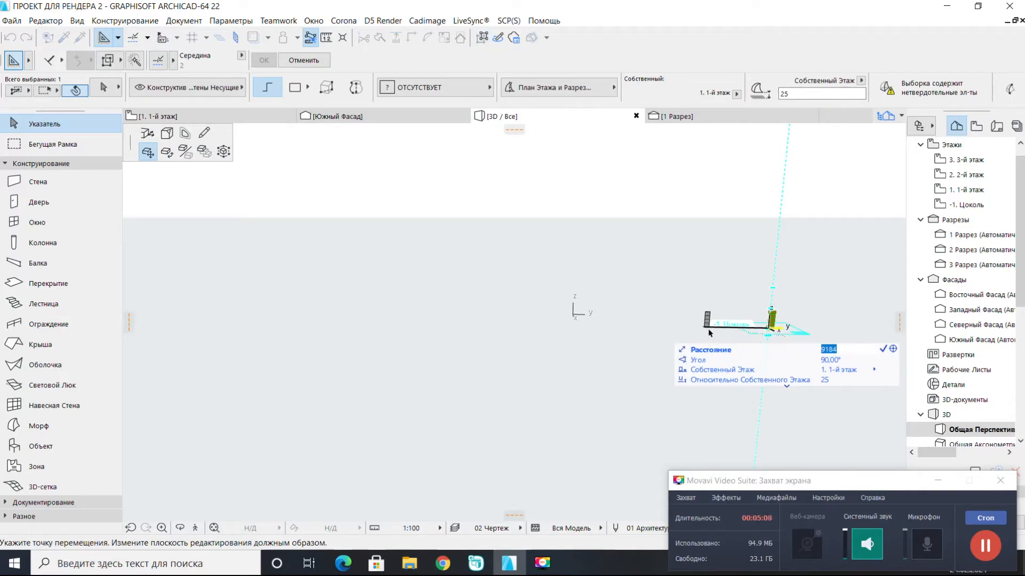
key("Return")
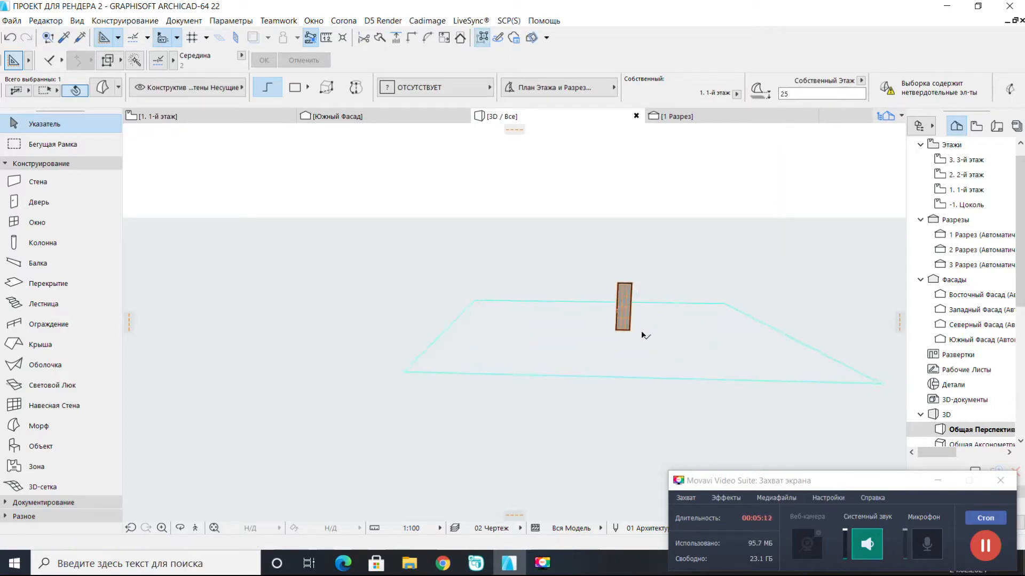
middle_click_drag(636, 347, 631, 332, "shift")
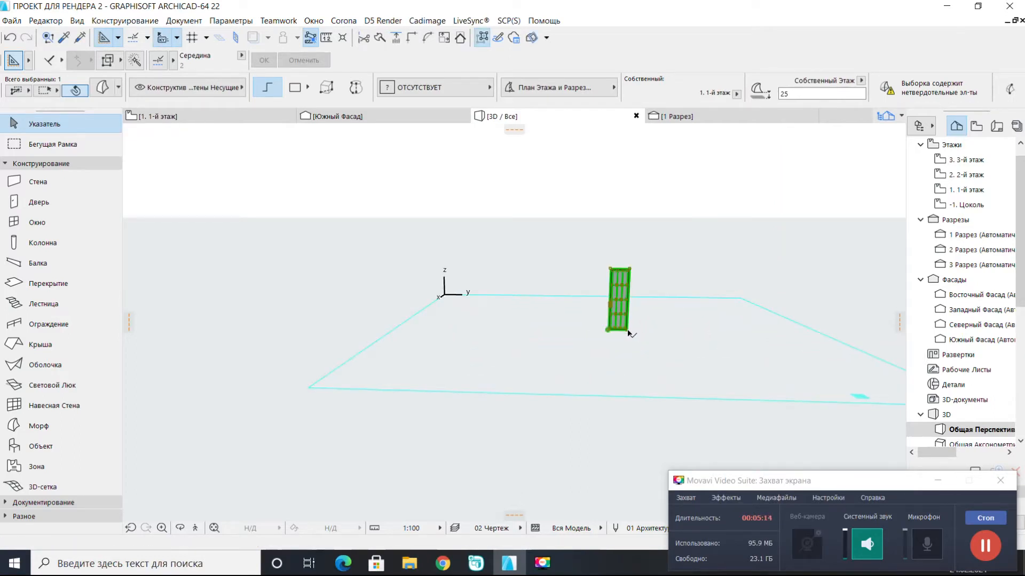
left_click(608, 331)
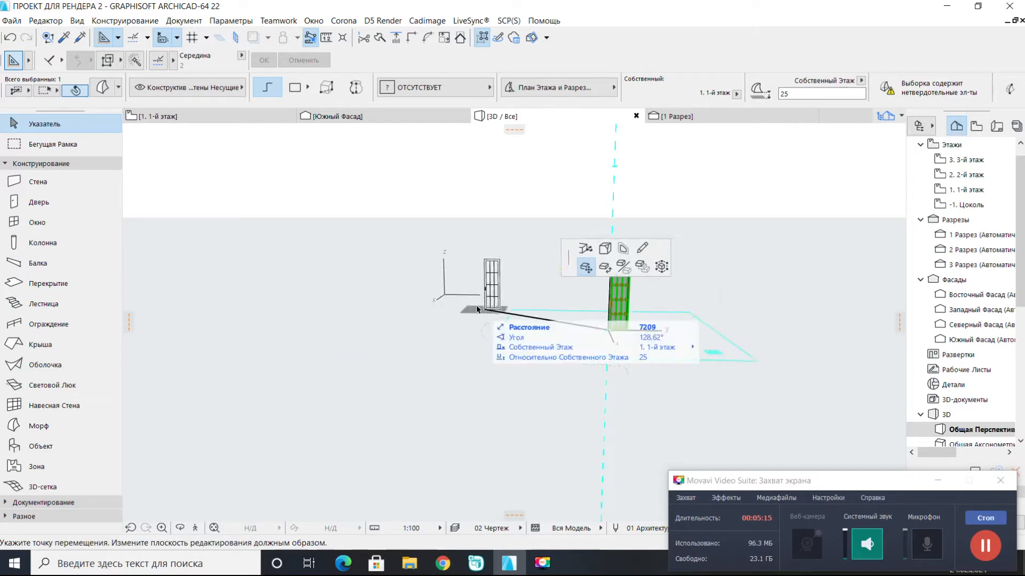
left_click(447, 297)
scroll(426, 300, "up", 2)
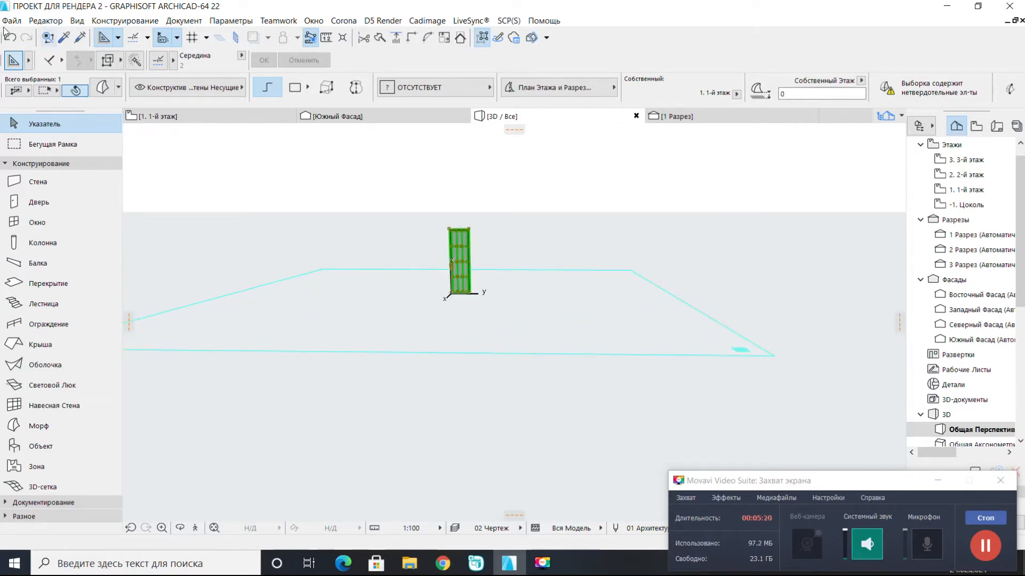
- Export the glazed door leaf as a Collada file named "ДВЕРЬ РАЗДВИЖНАЯ 4" to the Desktop
left_click(471, 20)
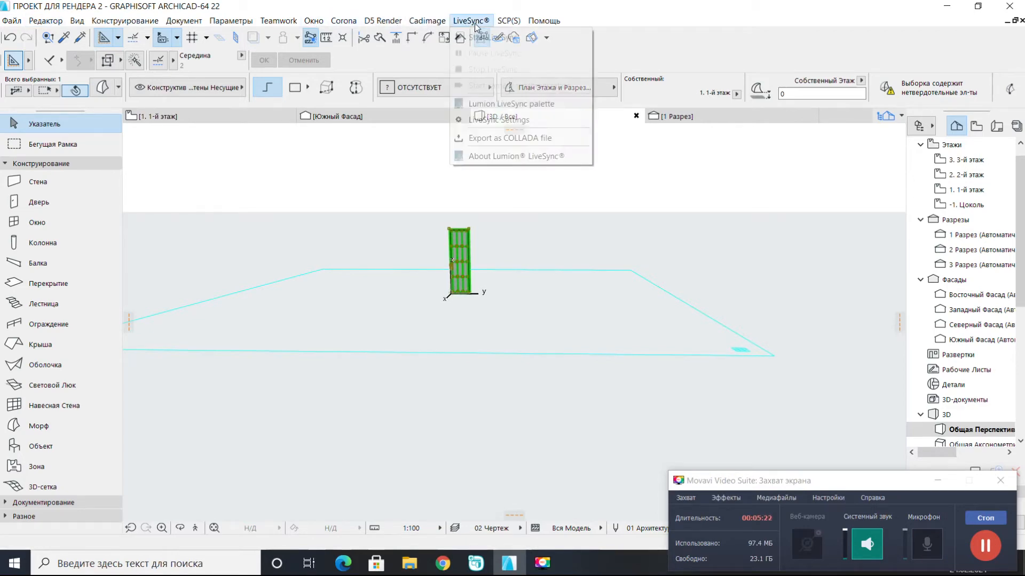
left_click(515, 136)
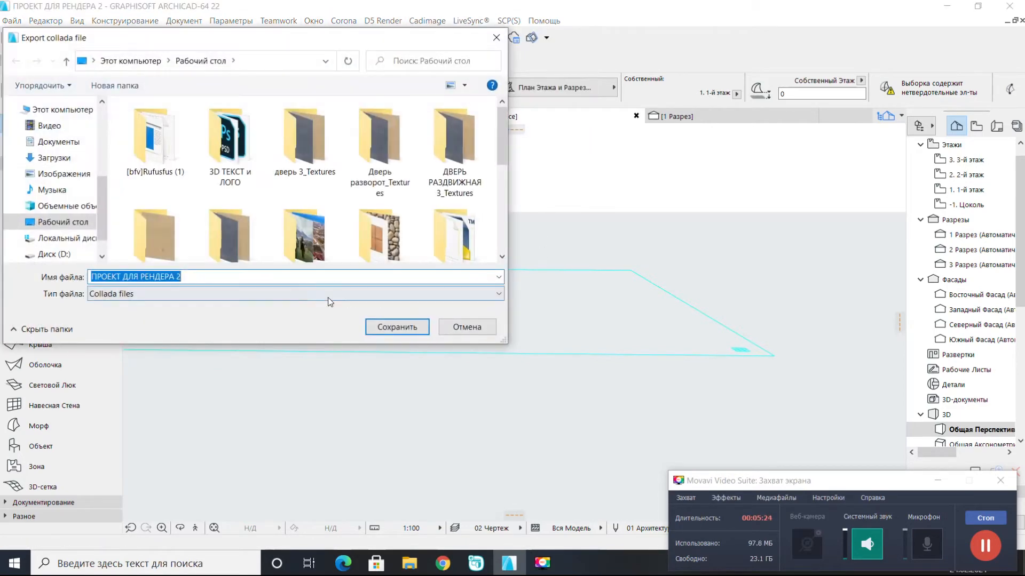
type("д")
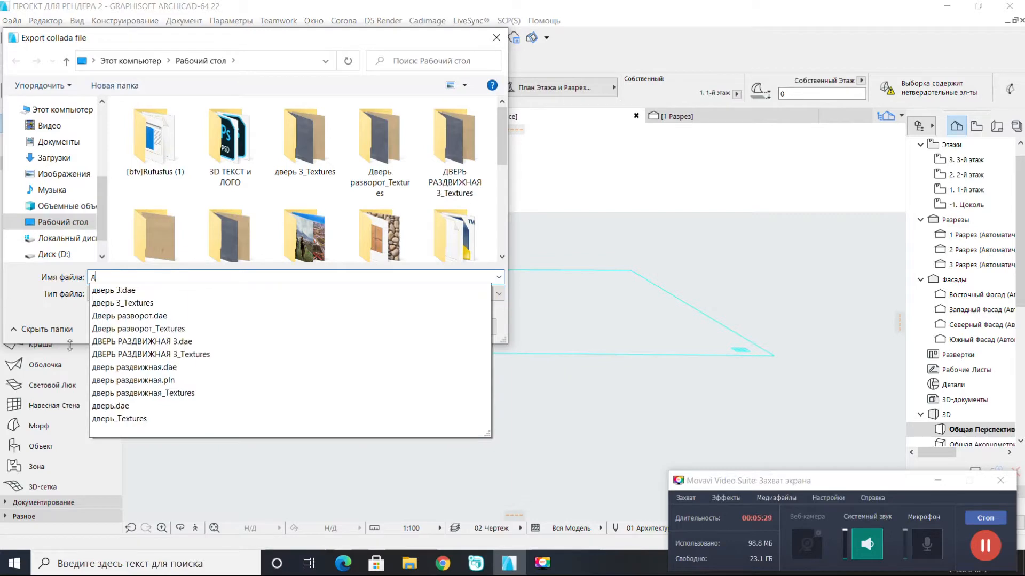
left_click(155, 341)
left_click_drag(193, 276, 162, 276)
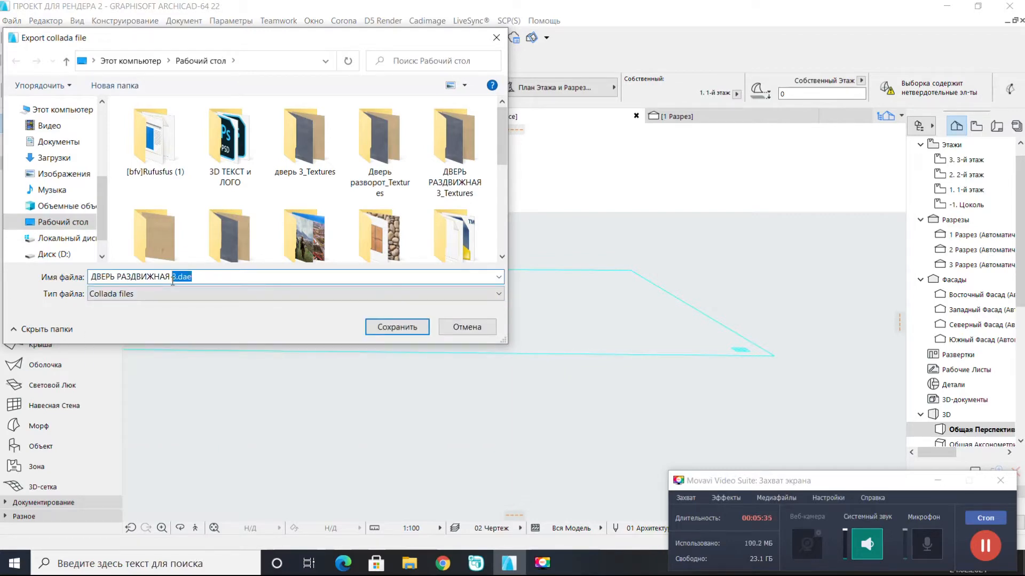
type("4")
left_click(405, 329)
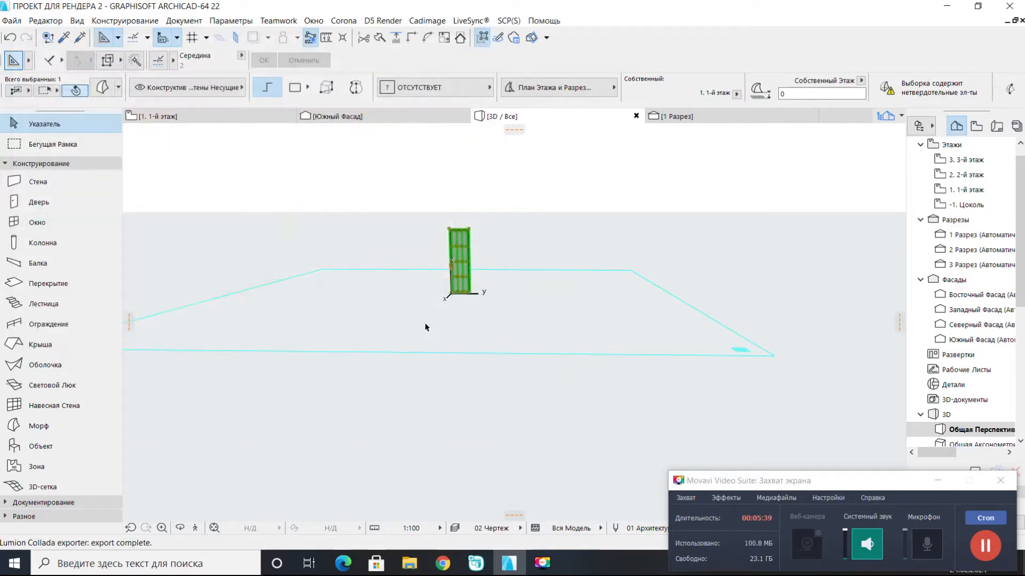
- Undo the glazed leaf's move to the origin and the deletions of the house, site and entrance leaf
scroll(457, 284, "up", 1)
left_click(226, 126)
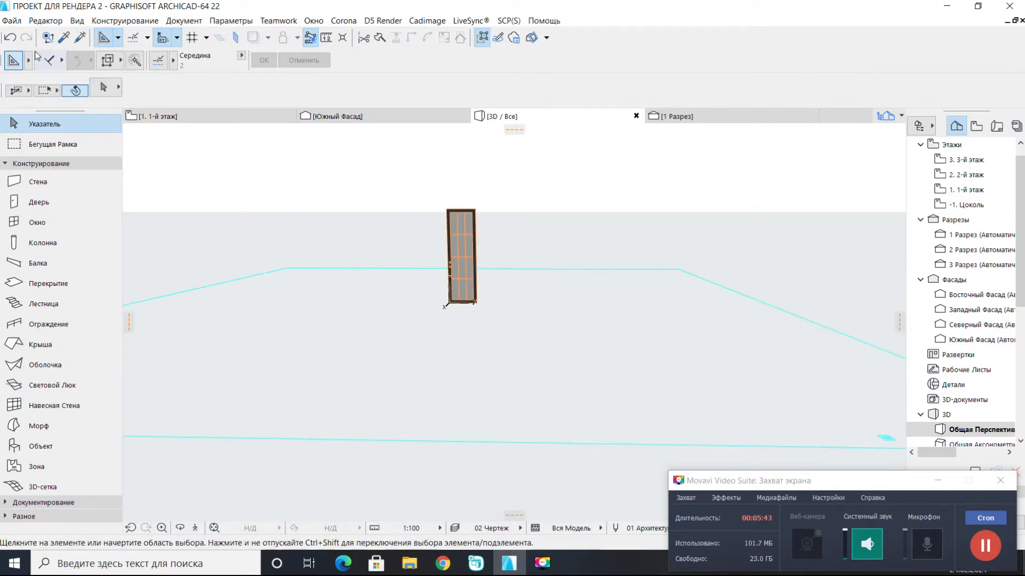
left_click(13, 42)
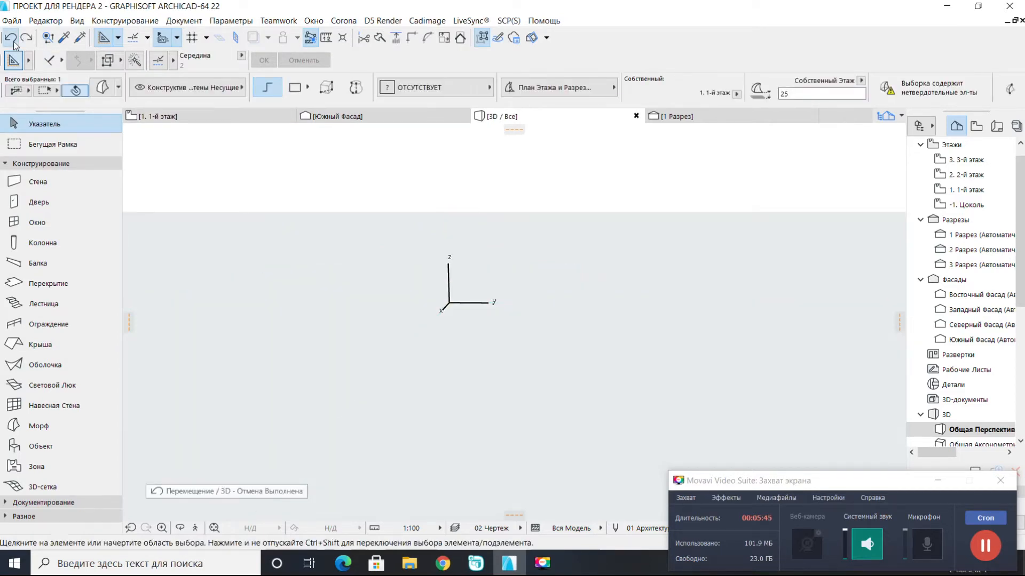
left_click(15, 41)
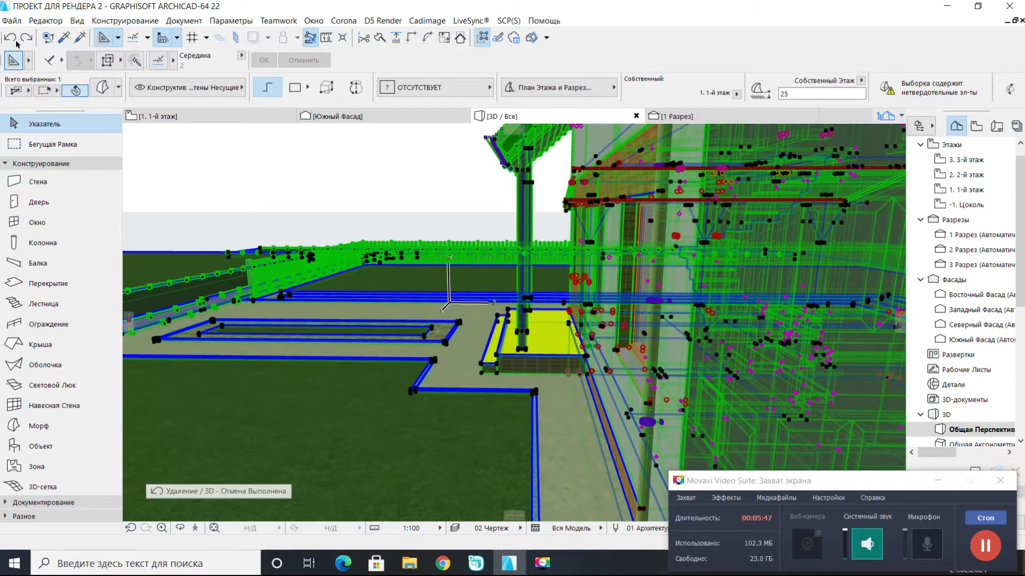
key("ctrl+z")
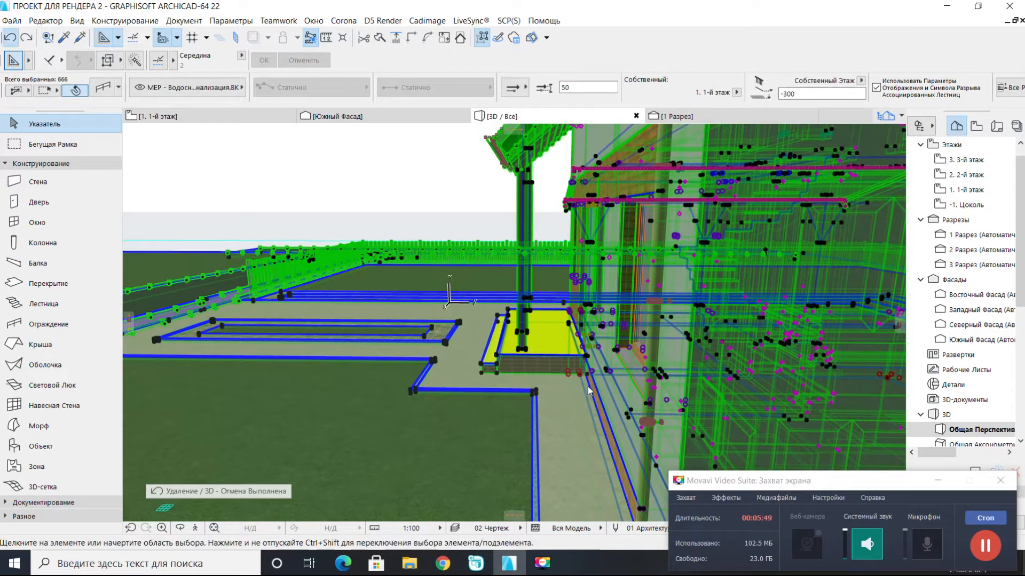
scroll(641, 394, "down", 6)
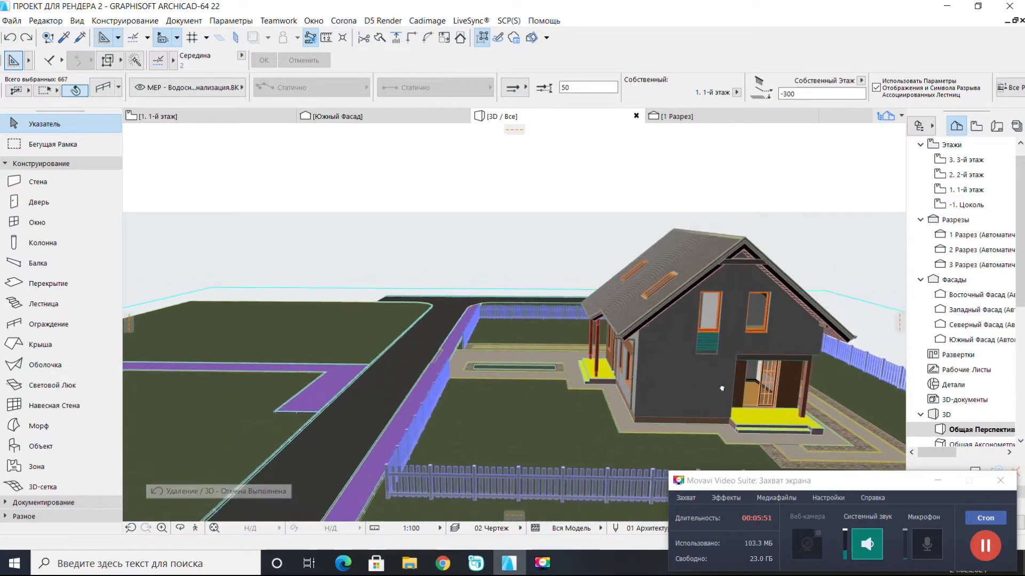
scroll(609, 306, "down", 2)
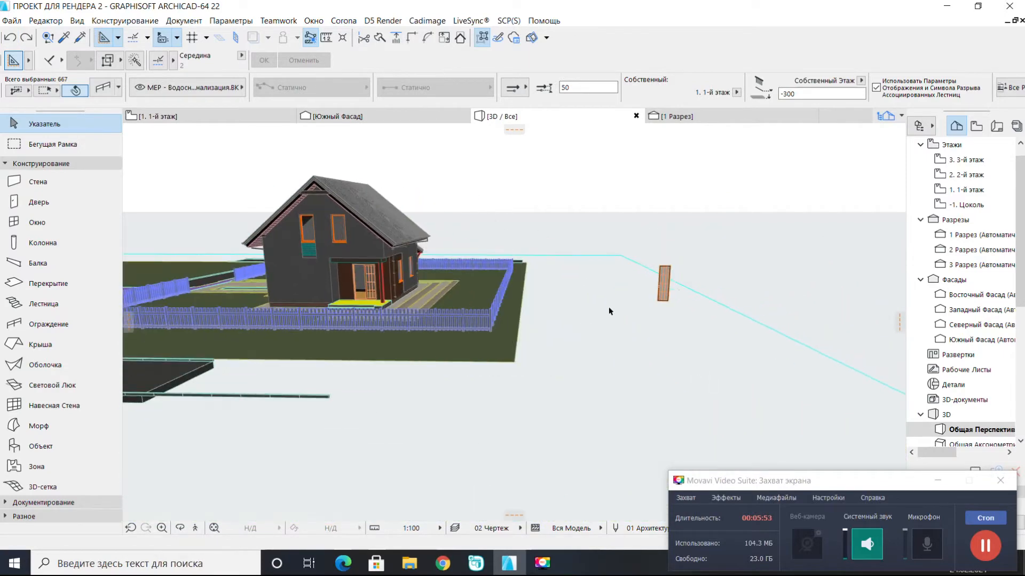
- Select the two detached door leaves outside the site one after the other and delete them from the model
left_click_drag(703, 247, 632, 337)
left_click(631, 332)
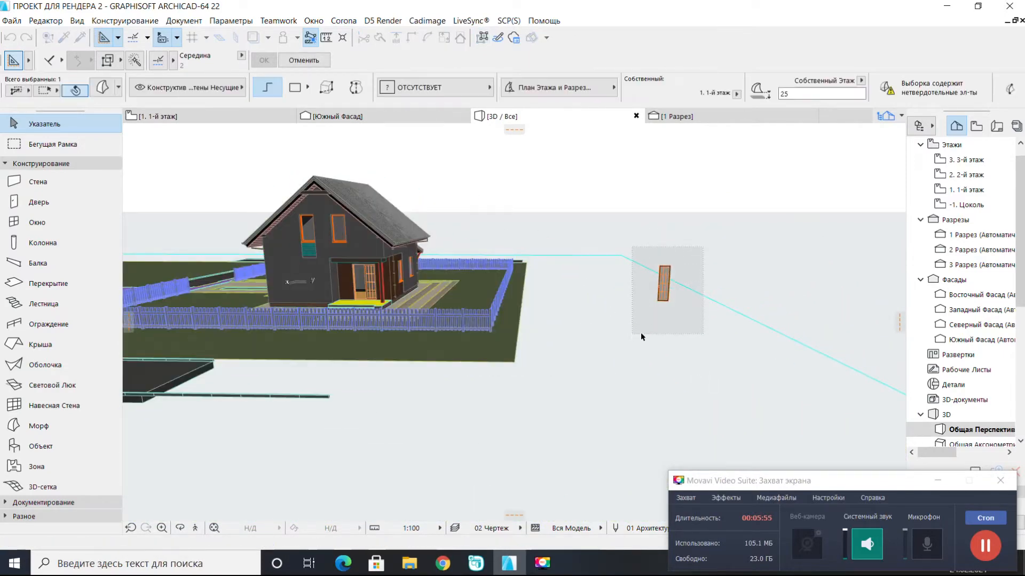
scroll(450, 374, "down", 2)
scroll(450, 374, "down", 2)
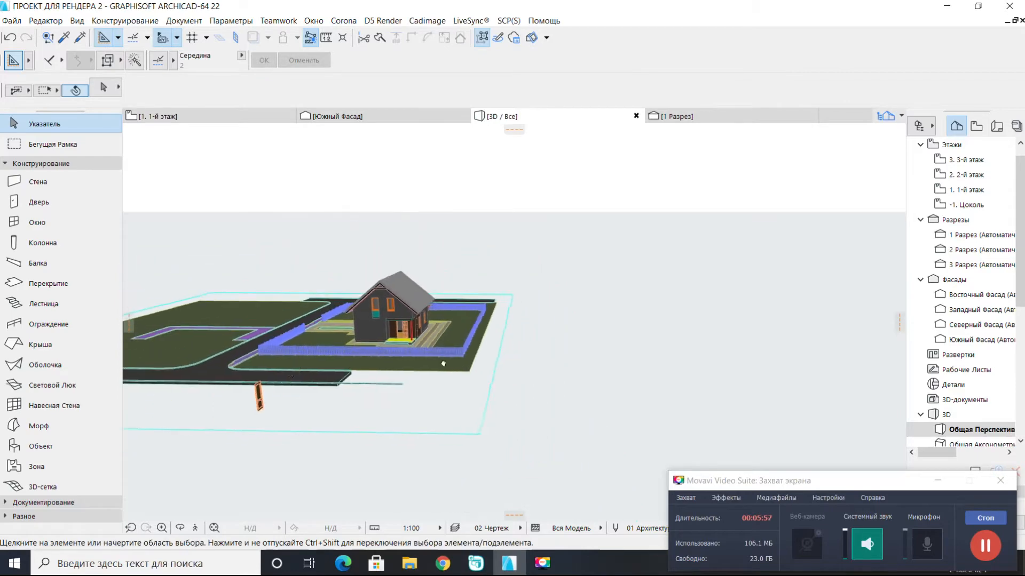
middle_click_drag(441, 362, 709, 389, "shift")
left_click_drag(775, 321, 739, 363)
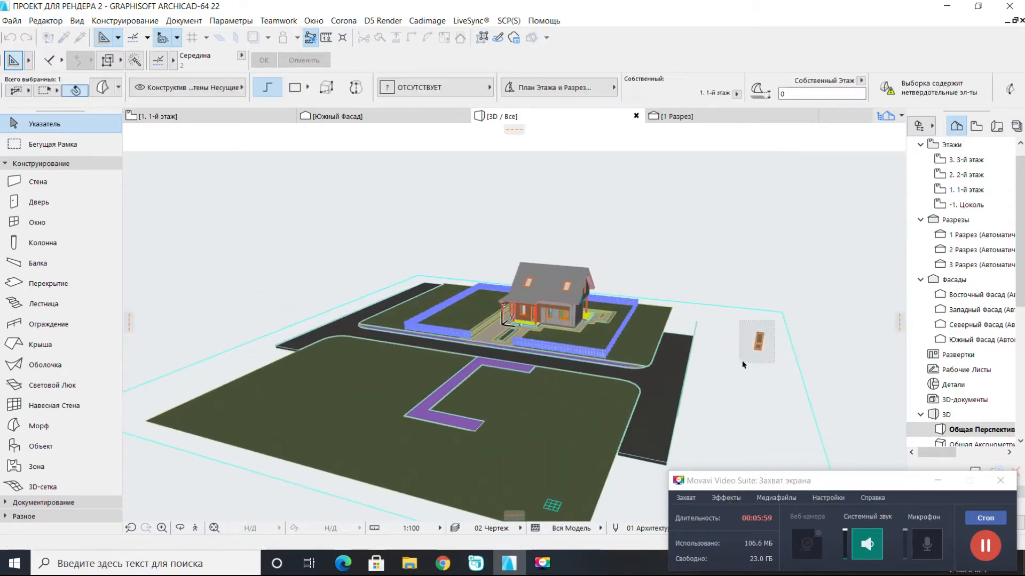
left_click(739, 363)
- Export the house and site without the detached leaves as a Collada file named "ПРОЕКТ" to the Desktop
scroll(599, 332, "up", 10)
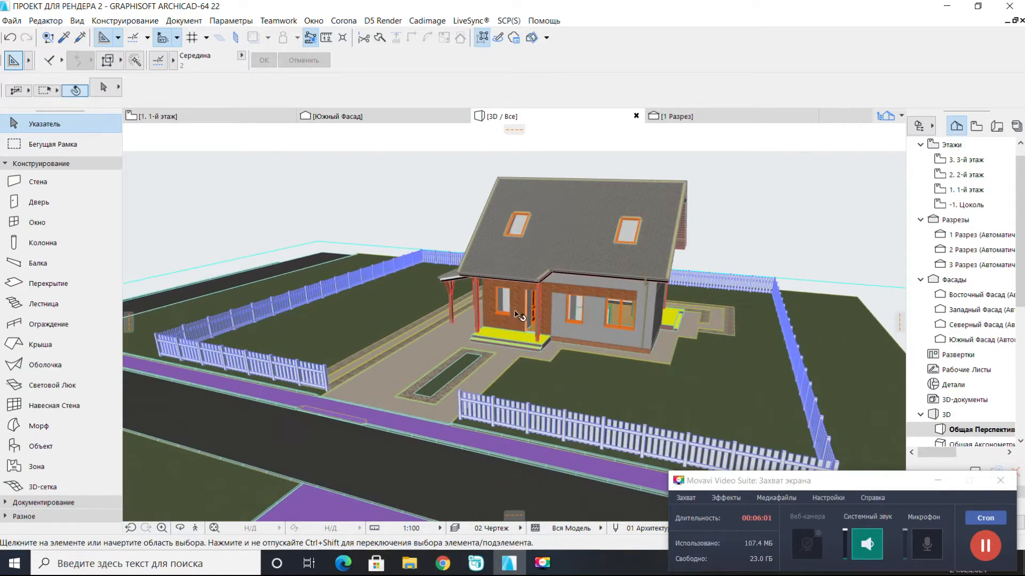
middle_click_drag(434, 315, 448, 331, "shift")
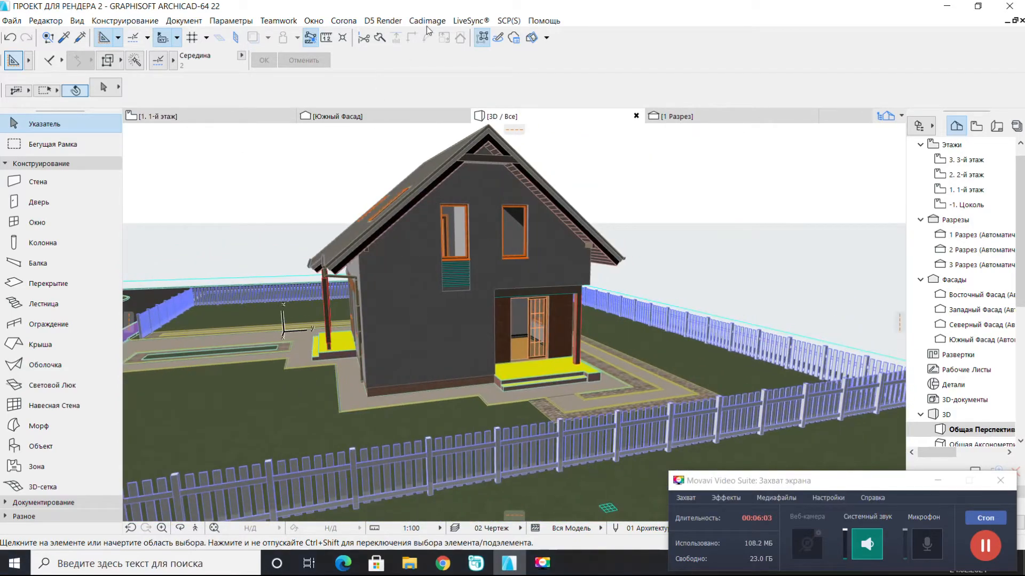
left_click(475, 22)
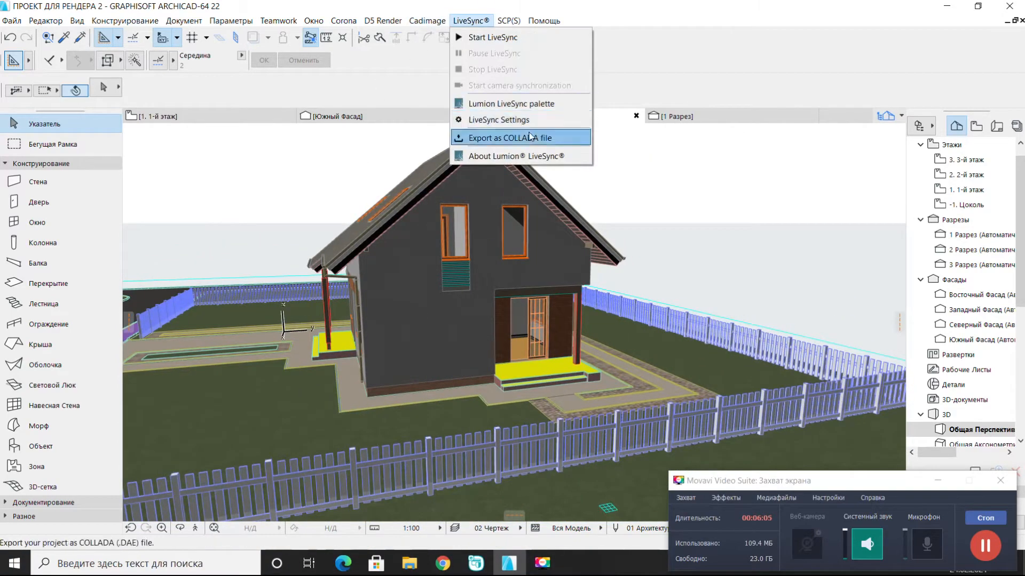
left_click(502, 135)
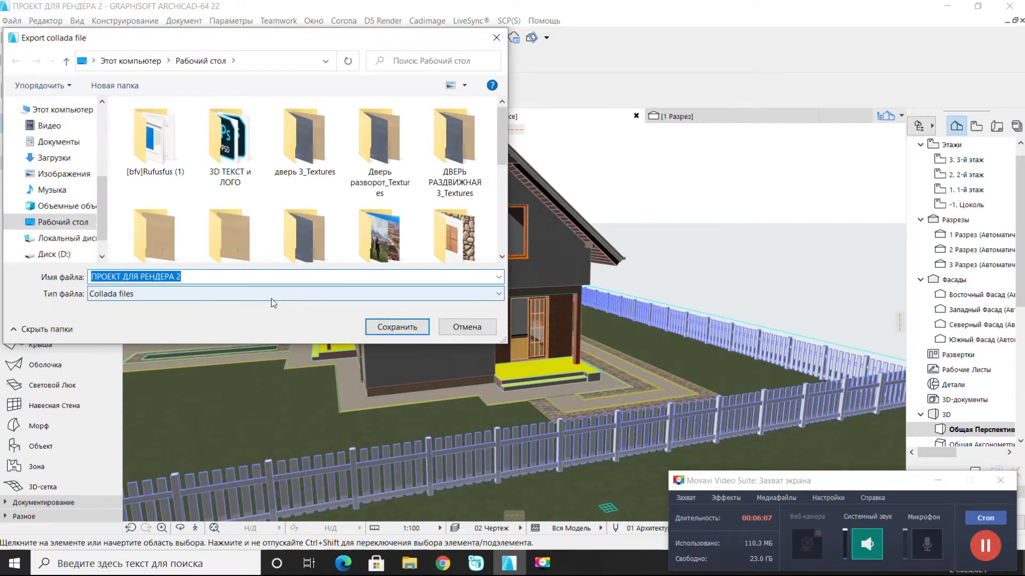
type("ПРОЕКТ")
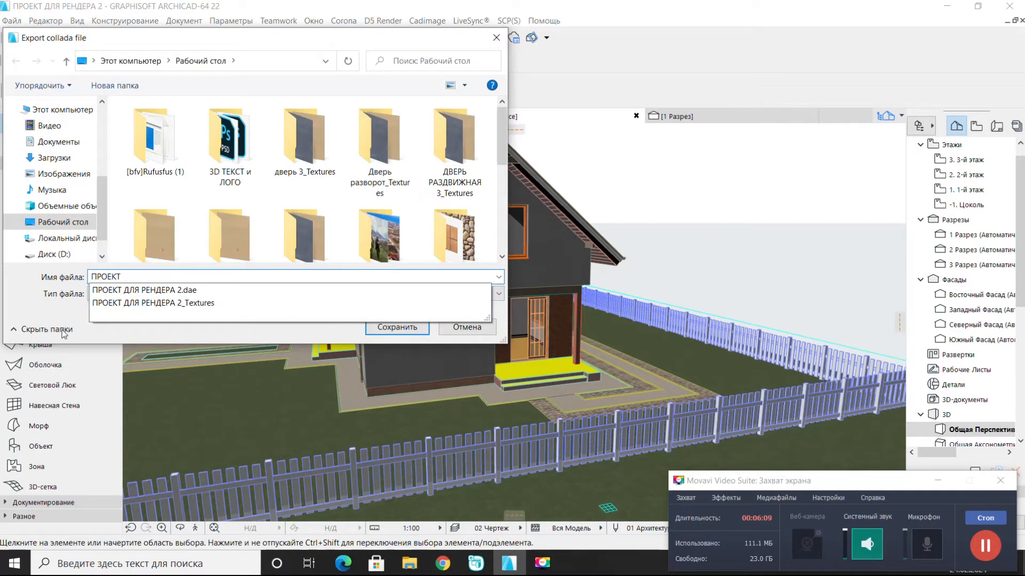
left_click(43, 310)
left_click(396, 325)
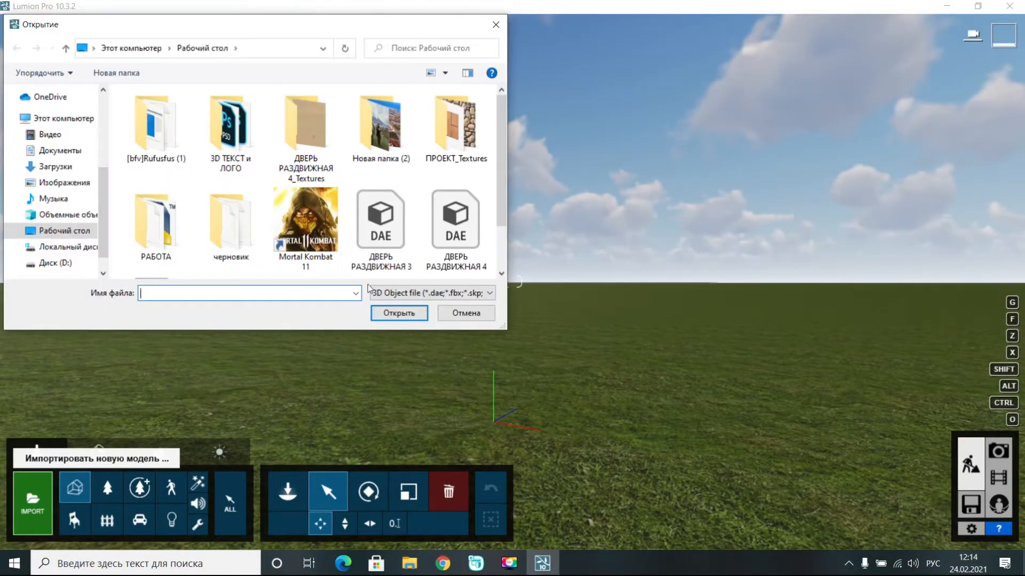
- Switch to Lumion, import ПРОЕКТ.dae from the Desktop without animation or edges, and place the house model in the scene
scroll(397, 235, "down", 1)
double_click(179, 233)
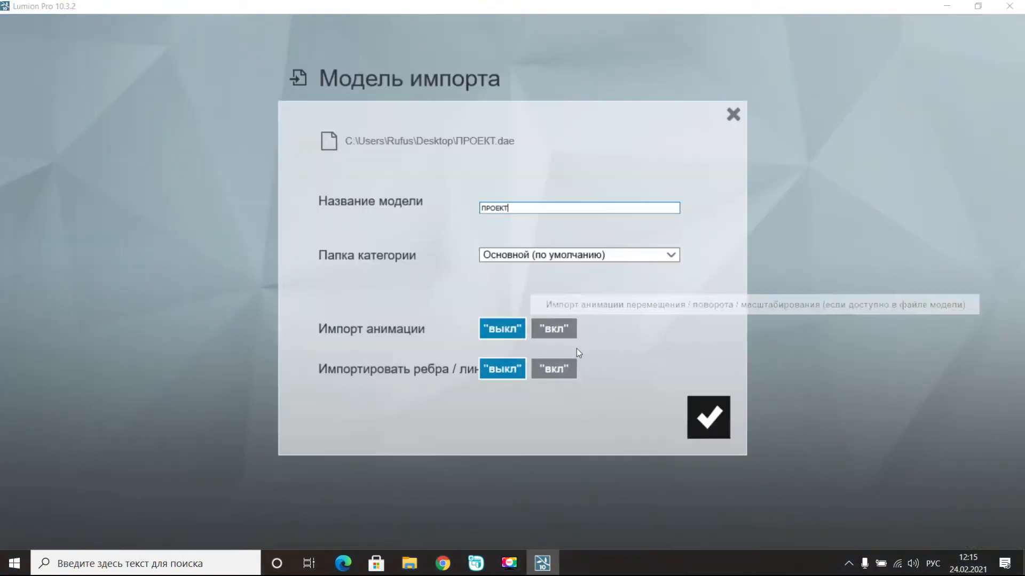
left_click(698, 415)
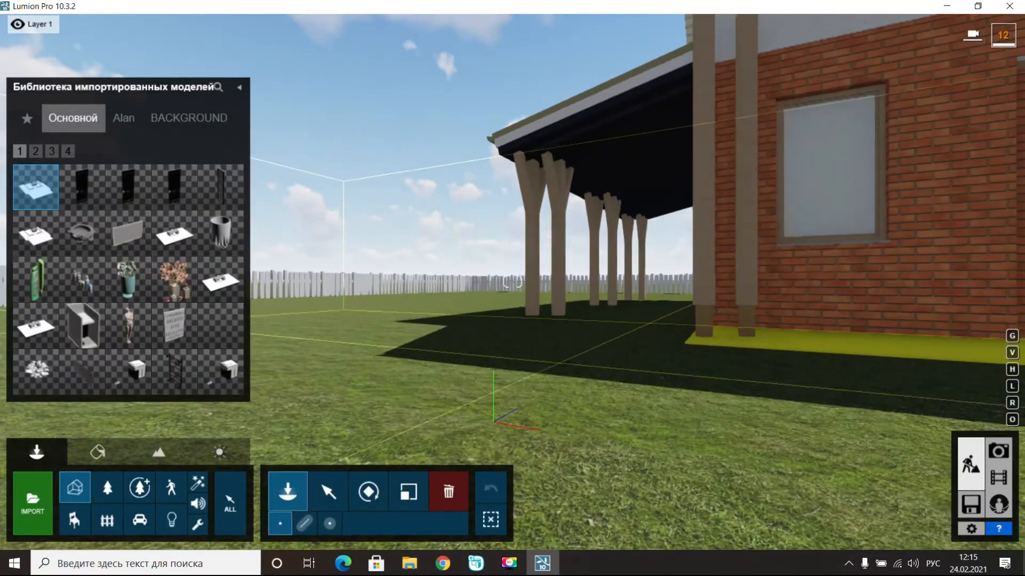
right_click_drag(252, 292, 368, 309)
key("s")
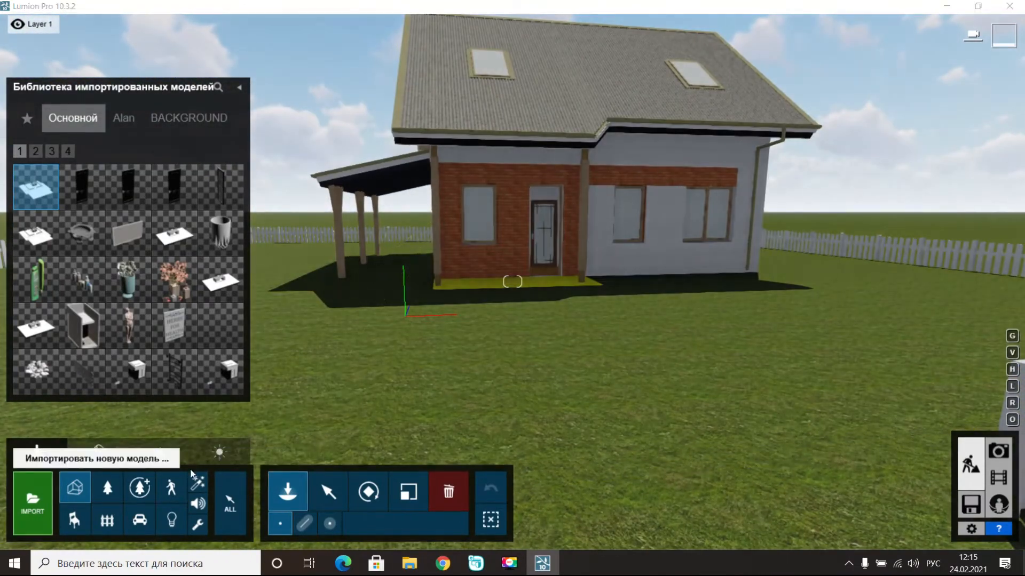
- Import the entrance door leaf "ДВЕРЬ РАЗДВИЖНАЯ 3" and place it in front of the house's entrance doorway
left_click(33, 501)
double_click(381, 152)
left_click(706, 414)
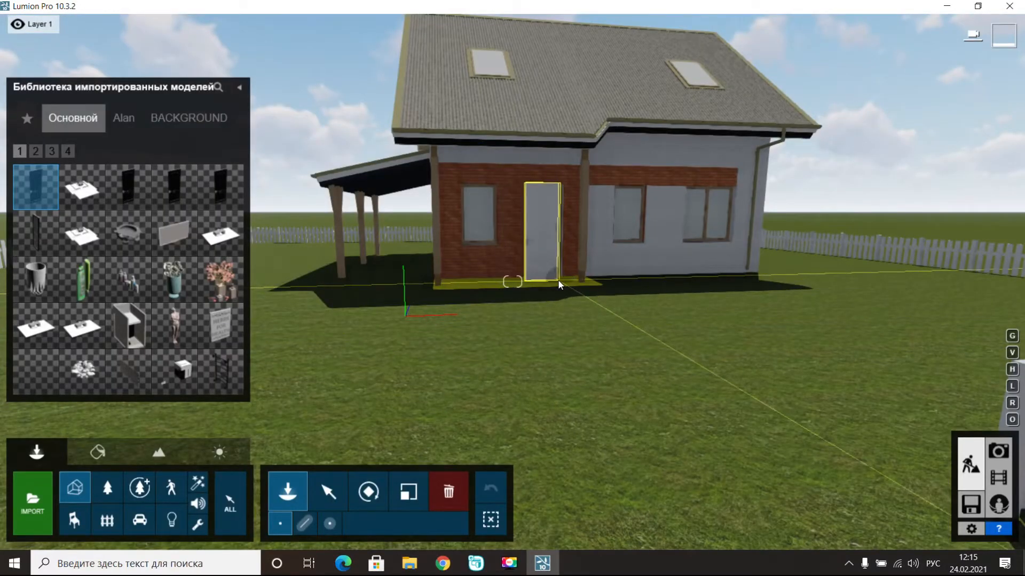
- Import the glazed leaf "ДВЕРЬ РАЗДВИЖНАЯ 4" and place it in the free half of the terrace sliding door opening
left_click(33, 501)
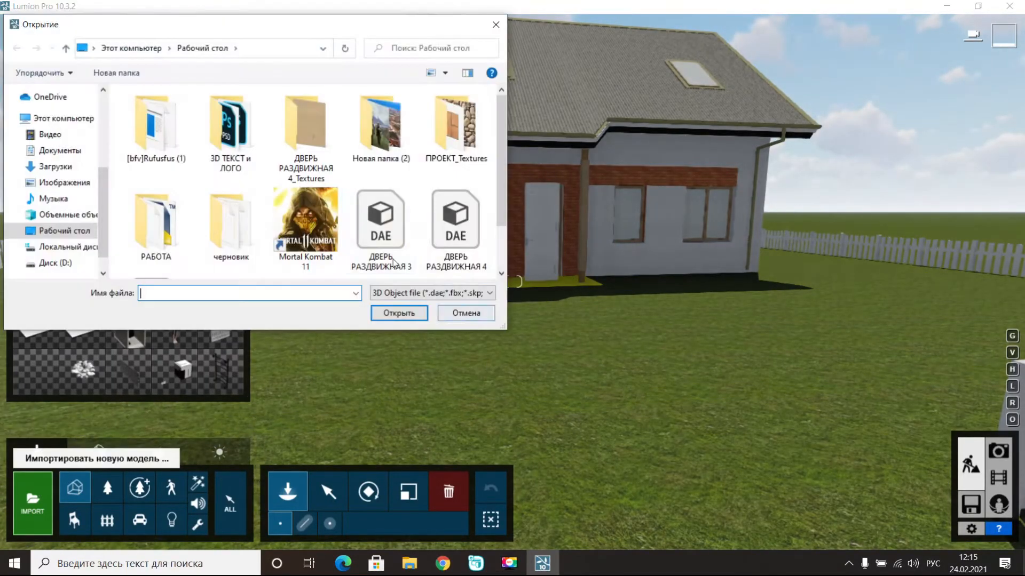
double_click(451, 221)
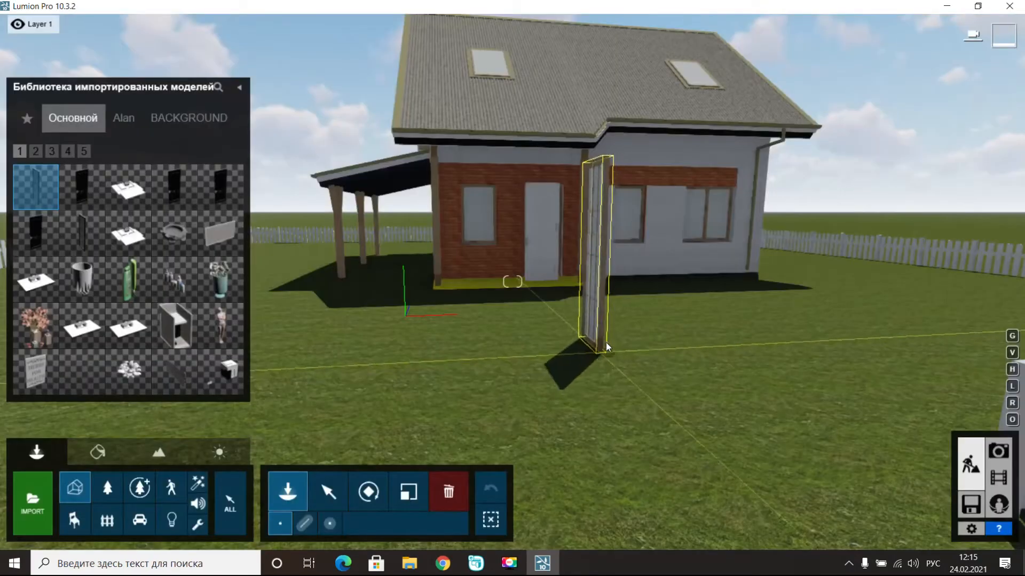
mouse_move(606, 341)
right_mouse_down()
mouse_move(801, 337)
mouse_move(606, 331)
right_mouse_up()
key("w")
key("w")
right_click_drag(773, 277, 774, 331)
key("s")
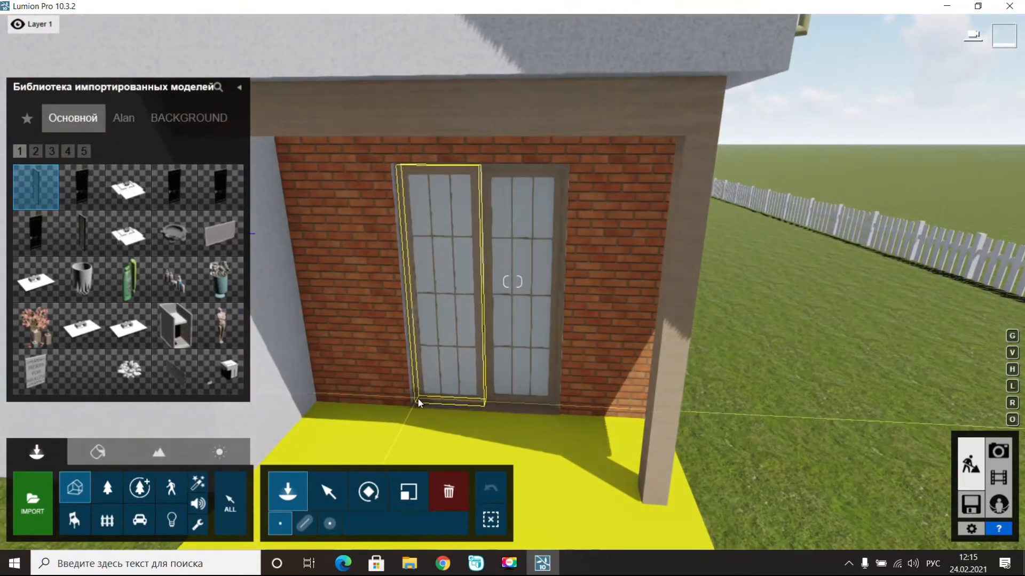
left_click(418, 403)
- Select the house together with both door leaves and raise them so the paving and site surfaces sit above the terrain
key("w")
right_click_drag(596, 366, 651, 376)
key("s")
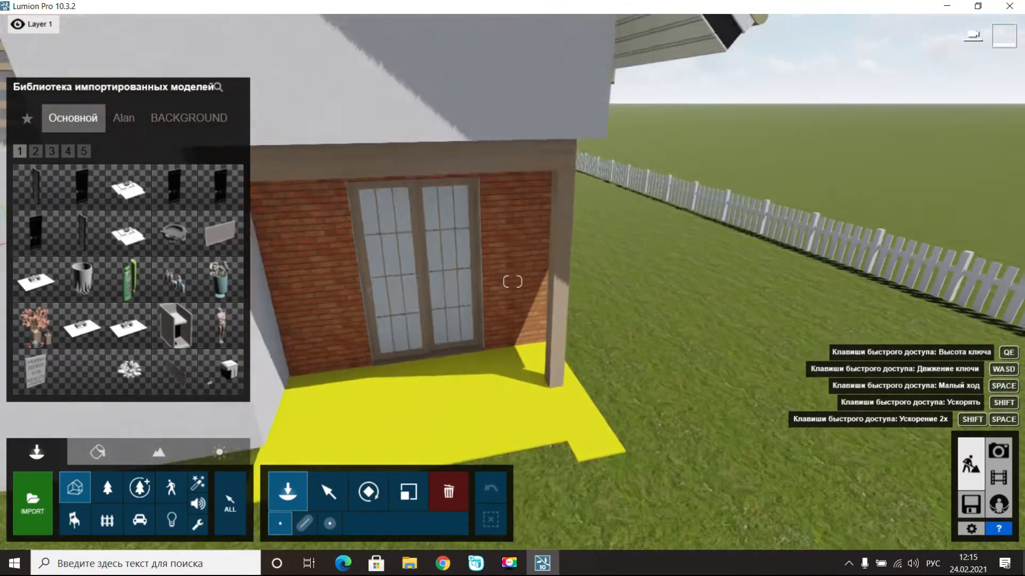
left_click(534, 329, "ctrl")
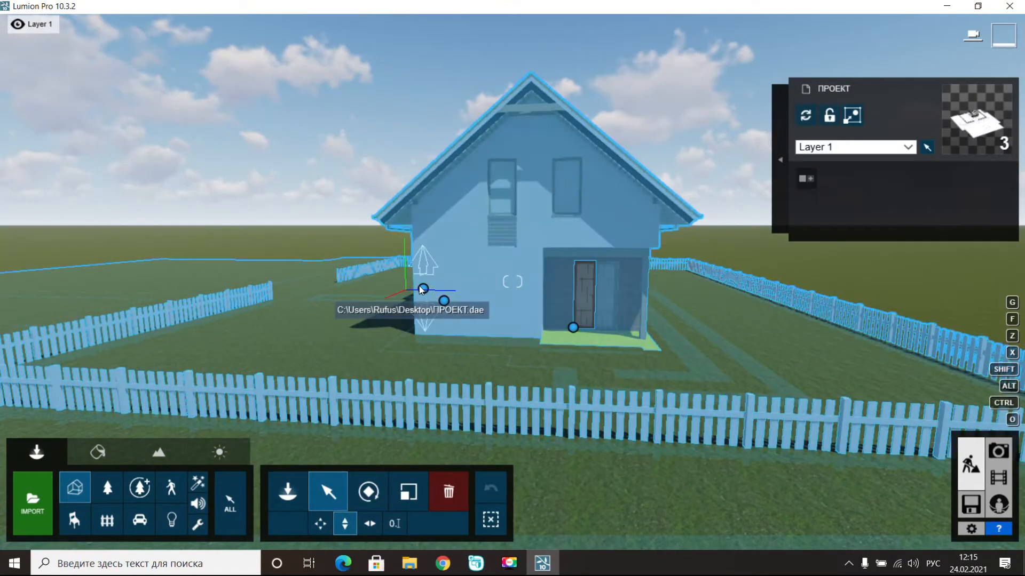
left_click_drag(423, 289, 431, 261)
- Apply Interior Glass 003 to the panes of the glazed sliding leaf and copy that material onto the house's glazing
key("w")
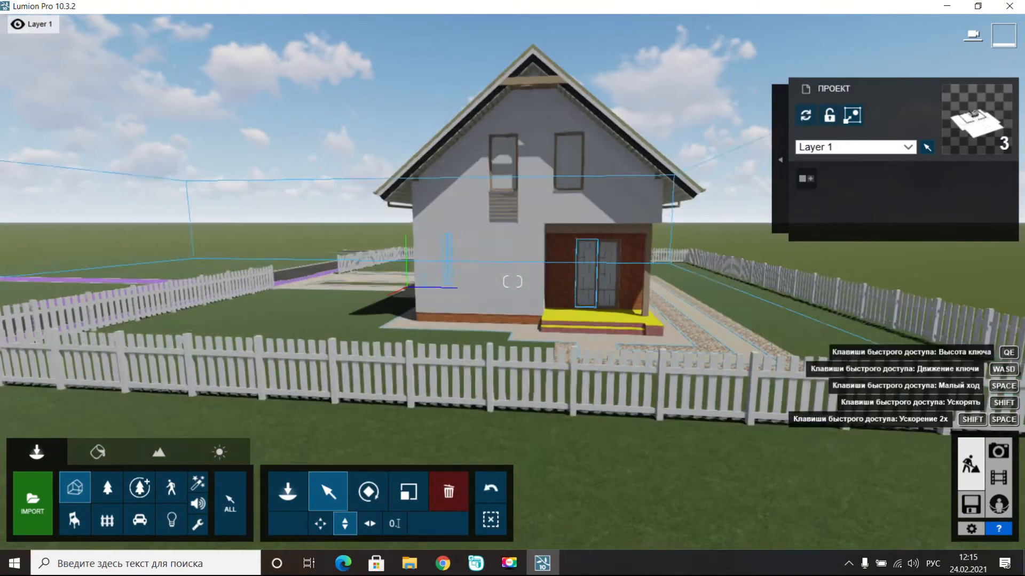
key("w")
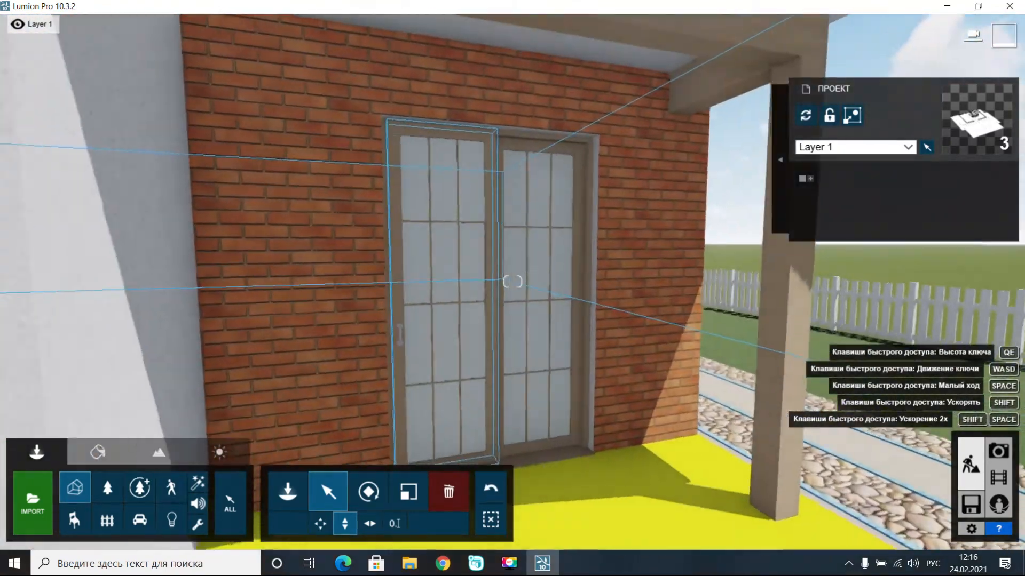
key("w")
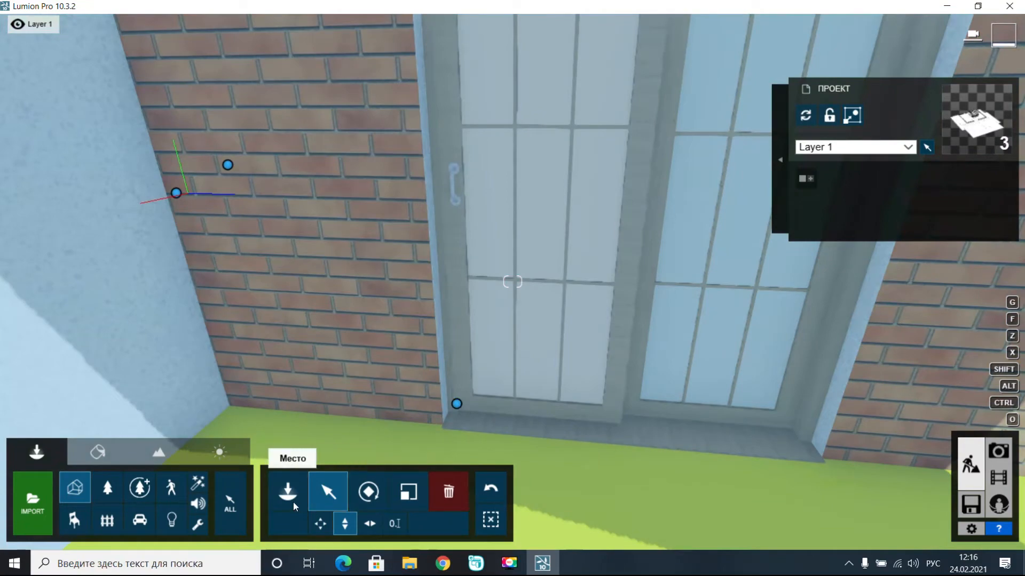
left_click(102, 457)
left_click(534, 294)
left_click(81, 99)
left_click(86, 140)
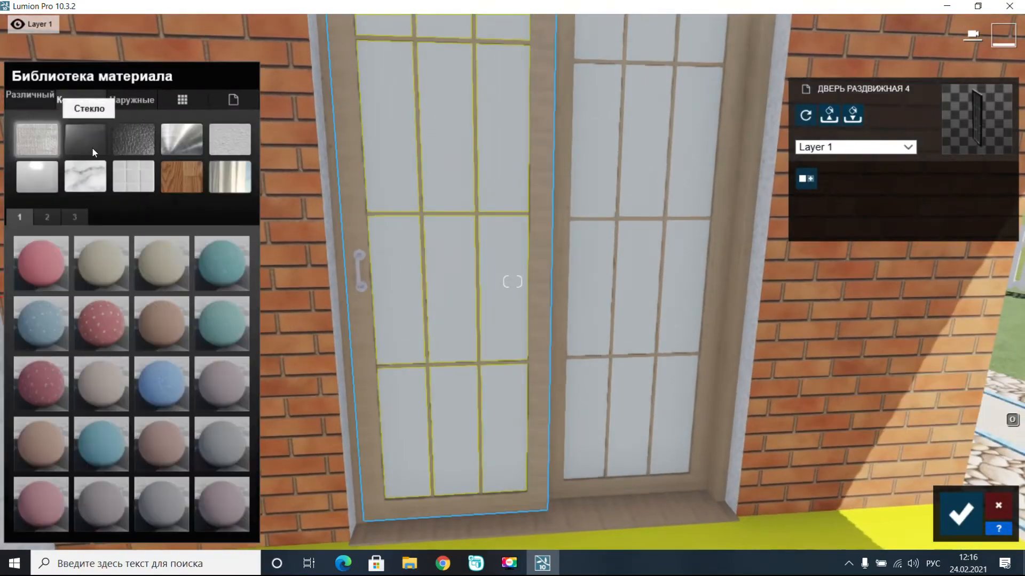
left_click(125, 275)
left_click(169, 268)
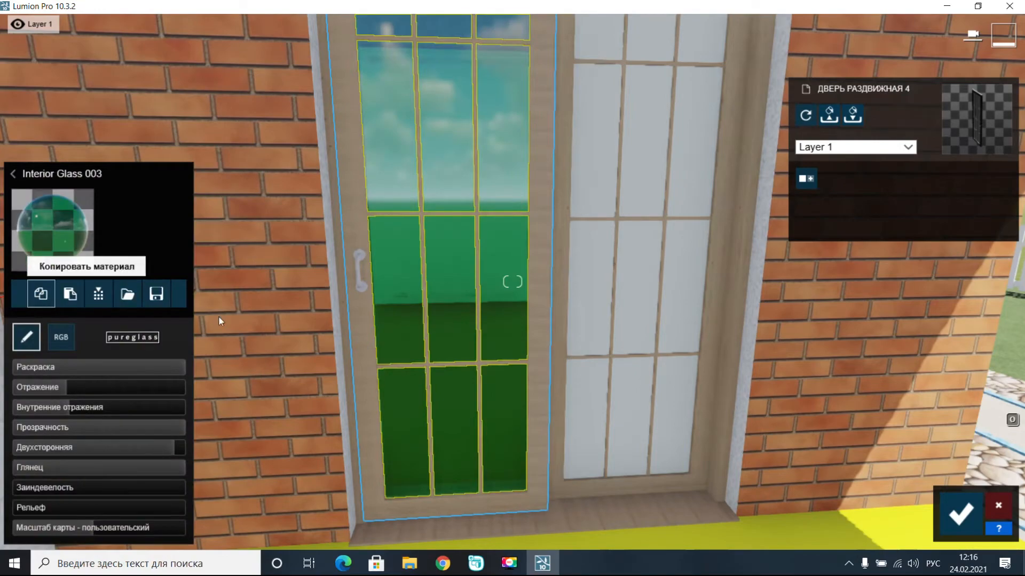
left_click(666, 307)
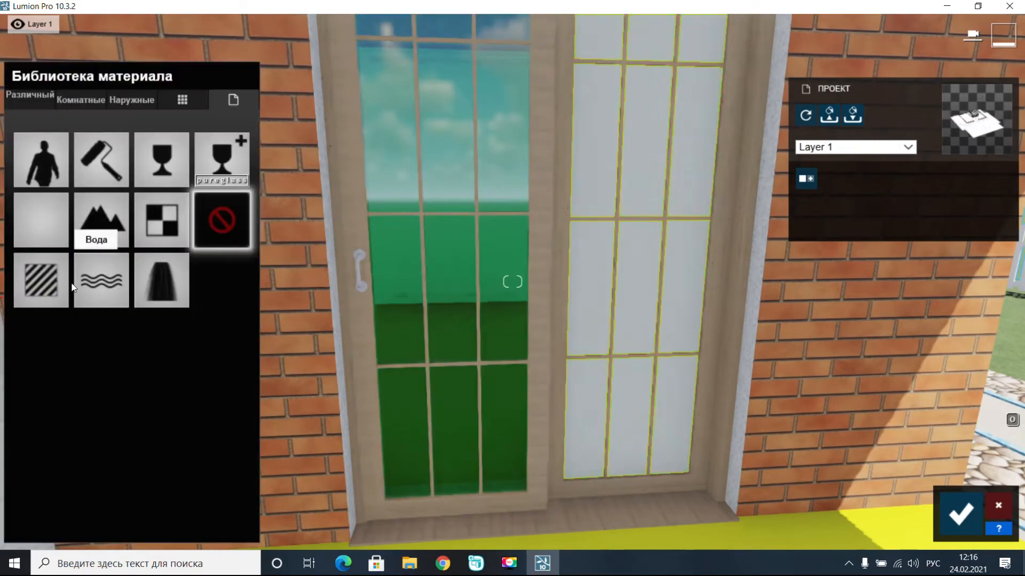
left_click(70, 229)
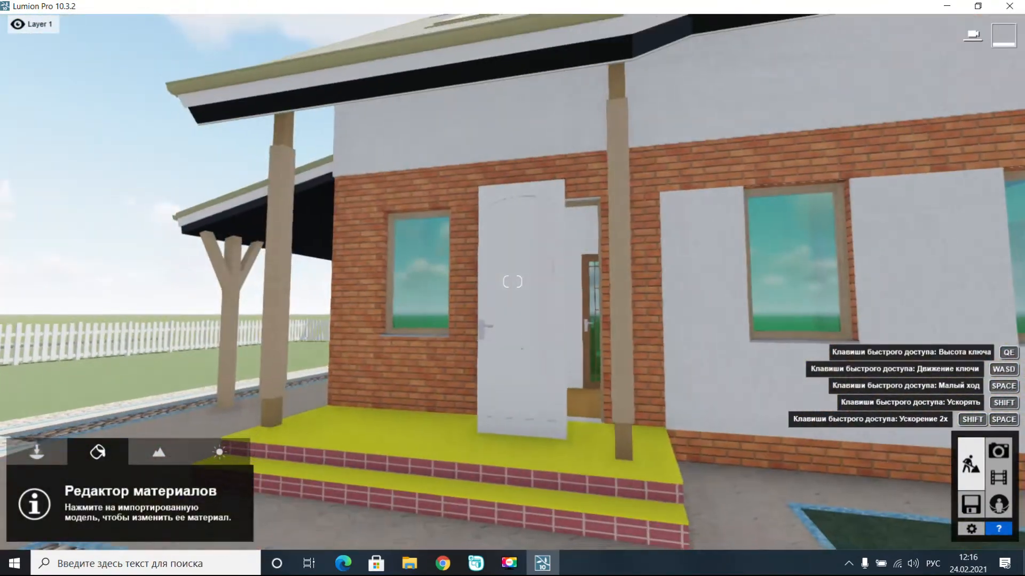
- Assign the Standard material to the house's door and window frames
key("w")
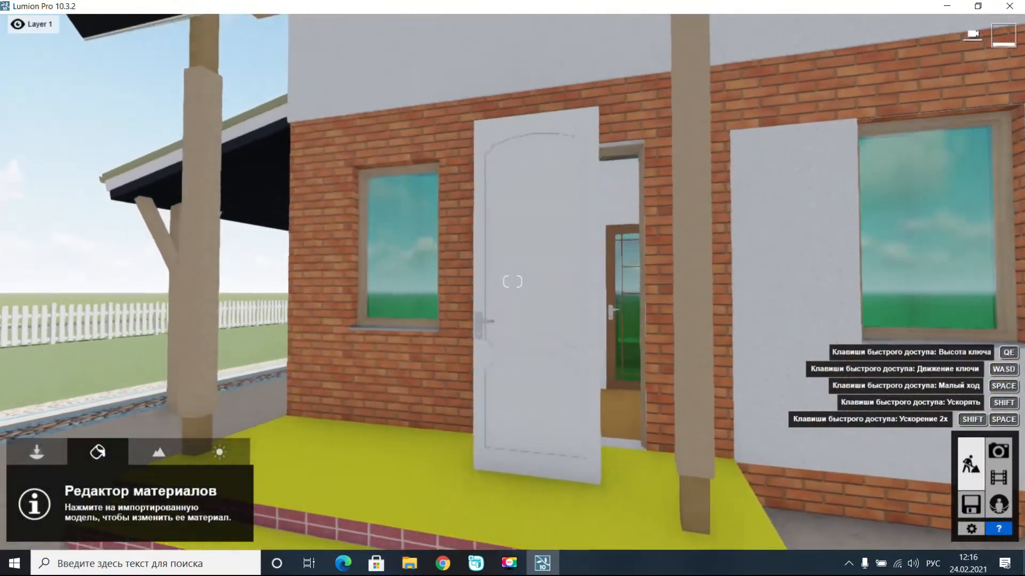
left_click(650, 358)
left_click(43, 282)
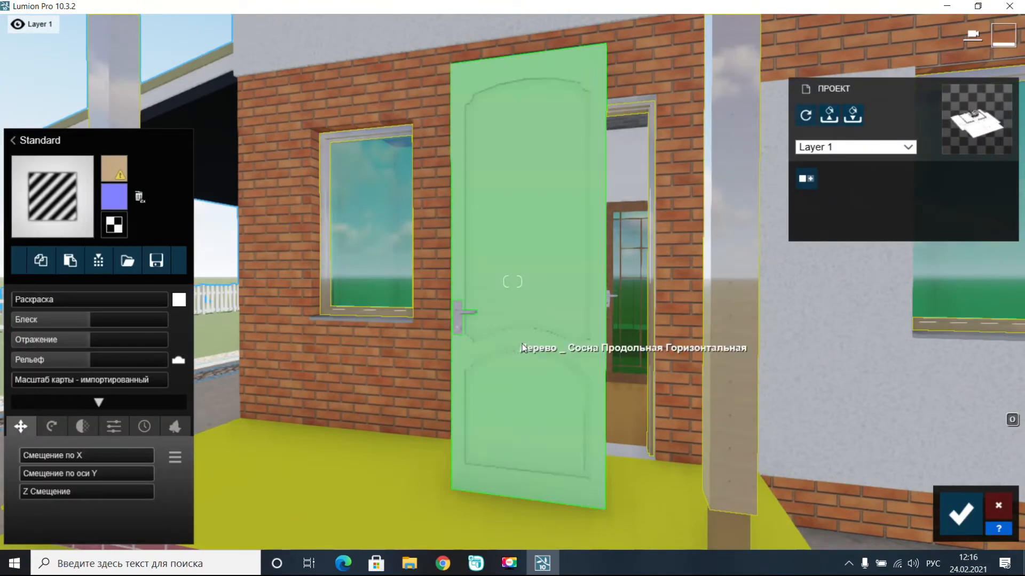
- Apply the Standard material to the handle of the ДВЕРЬ РАЗДВИЖНАЯ 3 leaf and give the leaf a wood finish
left_click(558, 344)
left_click(42, 281)
key("w")
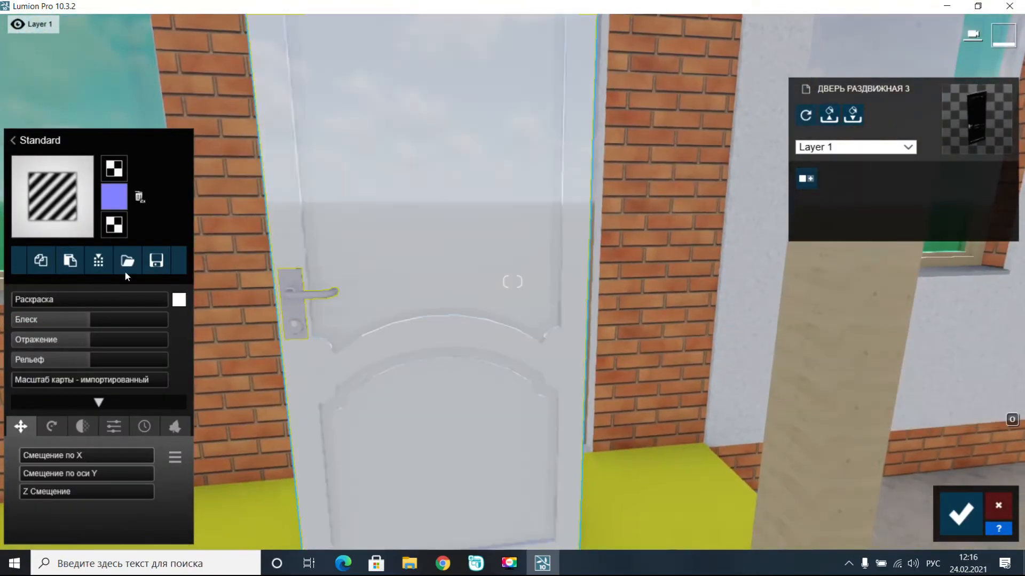
left_click(125, 264)
left_click(88, 98)
left_click(94, 275)
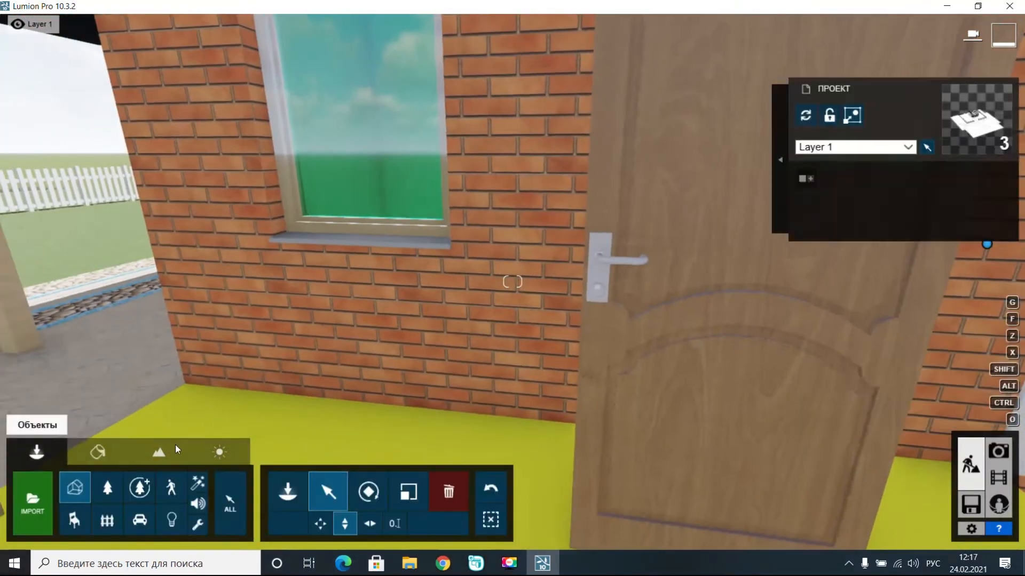
- Move the wooden entrance leaf back into its doorway so that it closes the opening
key("s")
key("w")
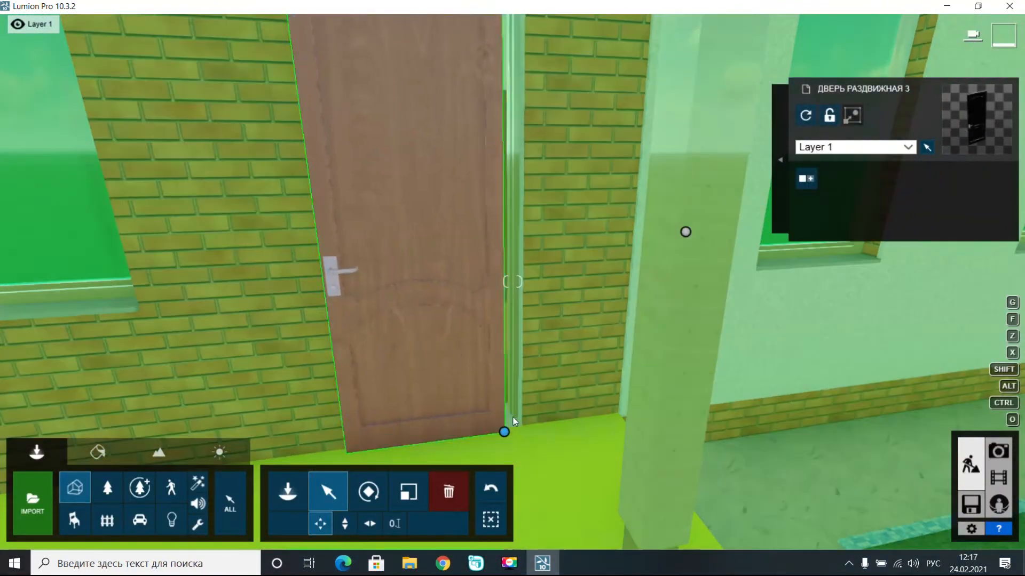
key("w")
right_click_drag(513, 422, 507, 473)
right_click_drag(578, 307, 557, 336)
key("s")
key("w")
key("s")
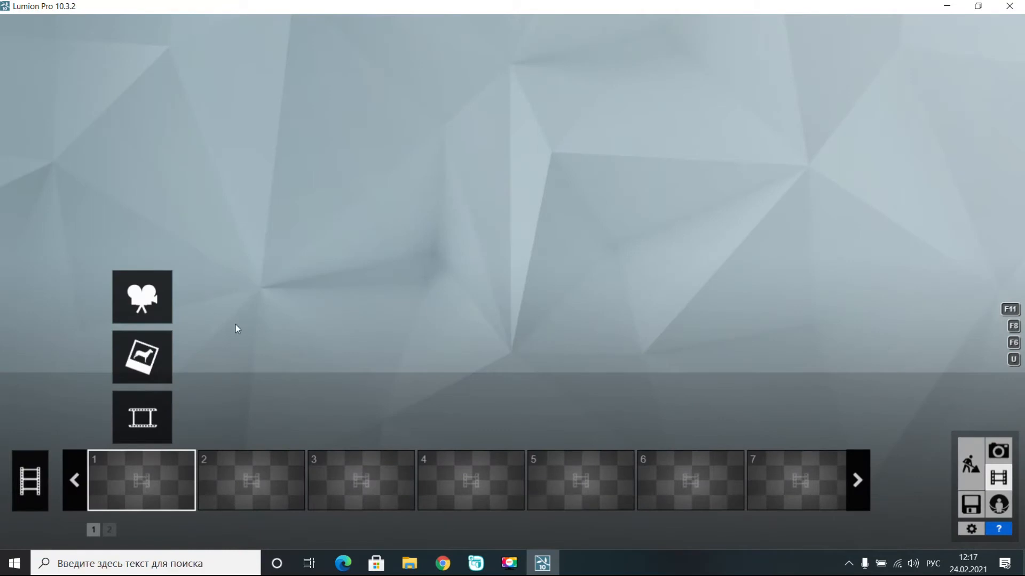
- Start a camera recording for movie clip 1 and frame the closed entrance door with a levelled camera at 1.60 m eye height
left_click(143, 298)
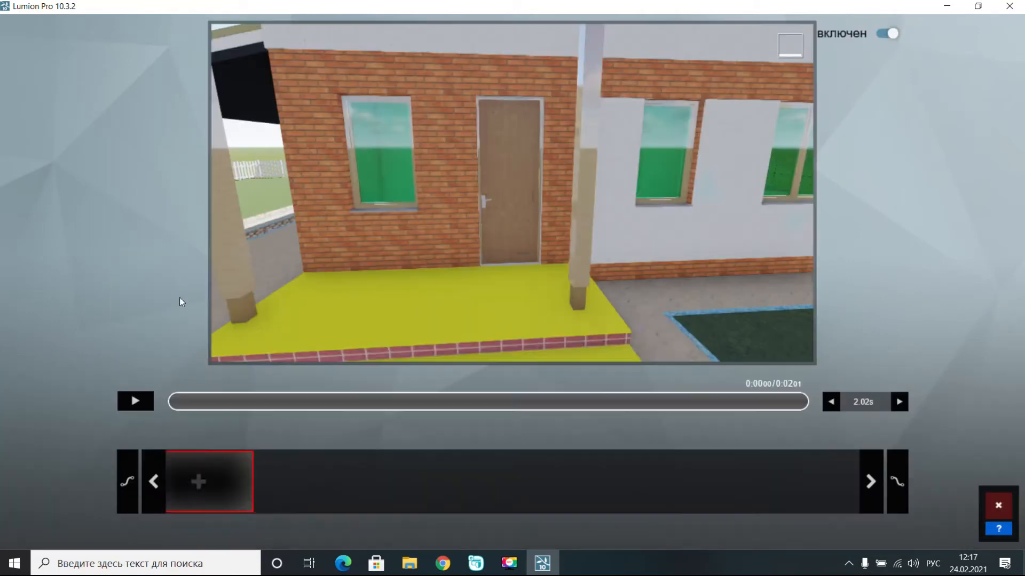
left_click(998, 506)
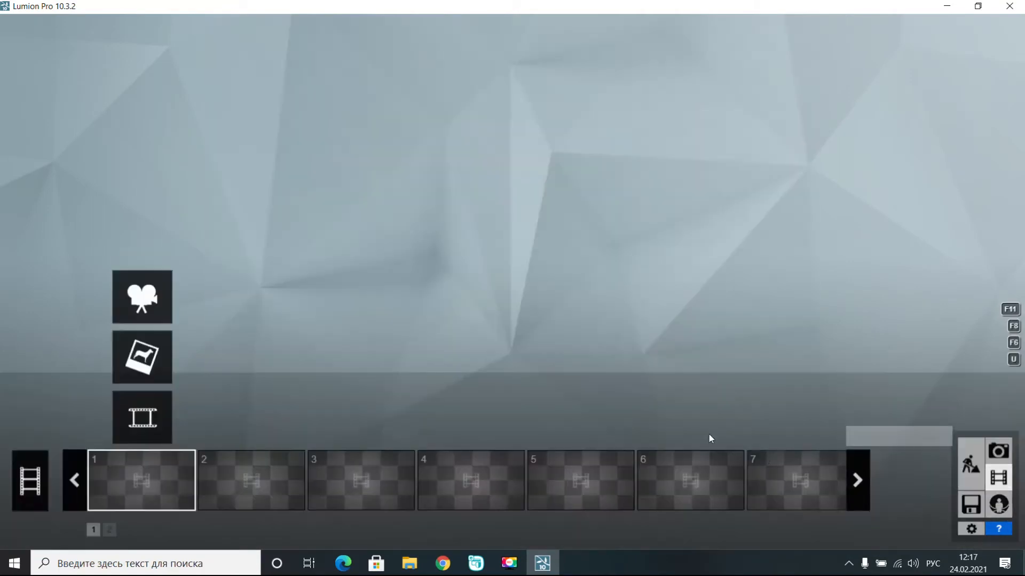
left_click(157, 306)
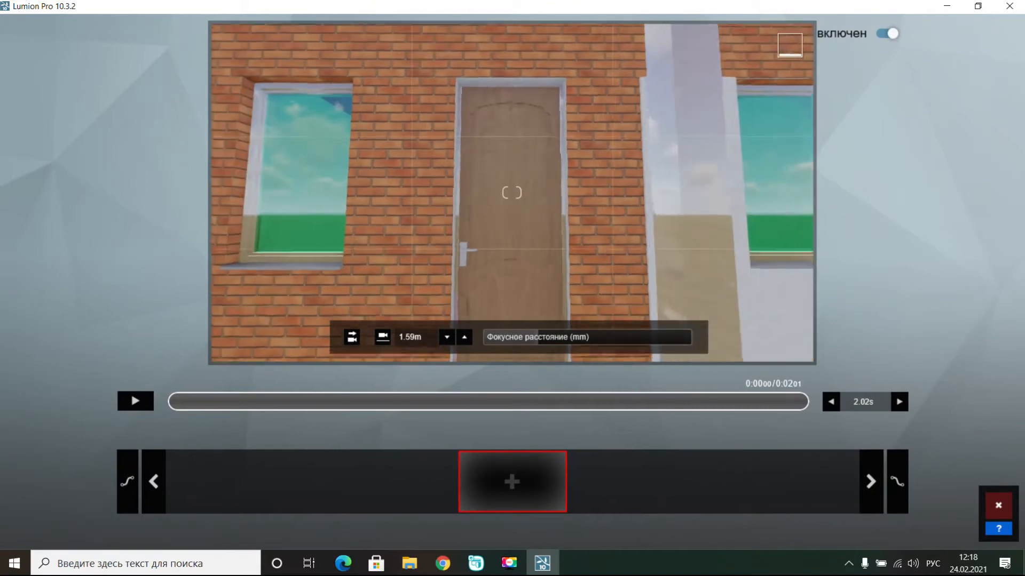
right_click_drag(512, 193, 507, 229)
left_click(352, 338)
left_click(383, 339)
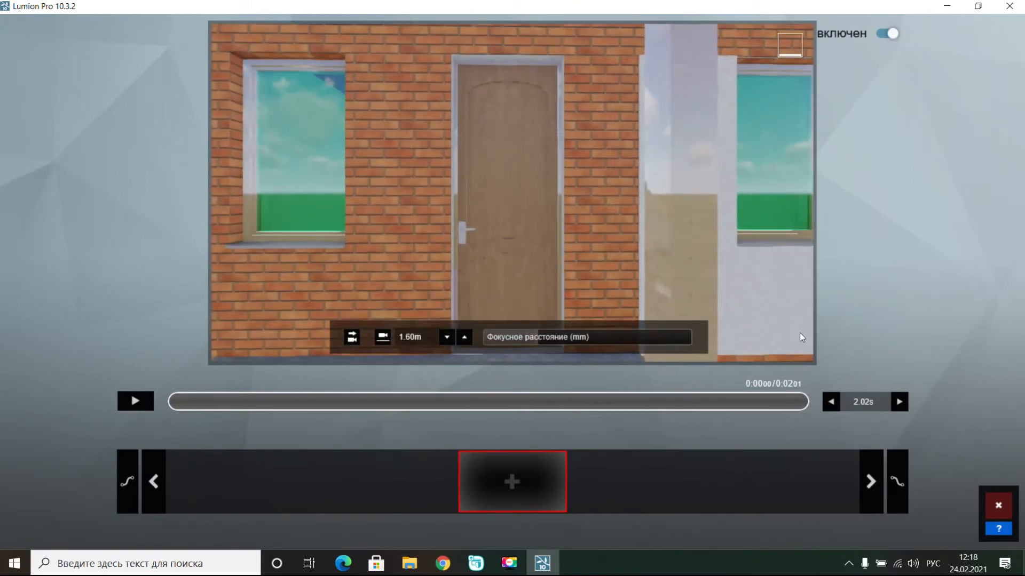
- Add two identical camera keyframes of the closed entrance door and save the recording as movie clip 1
left_click(512, 482)
left_click(511, 482)
left_click(962, 514)
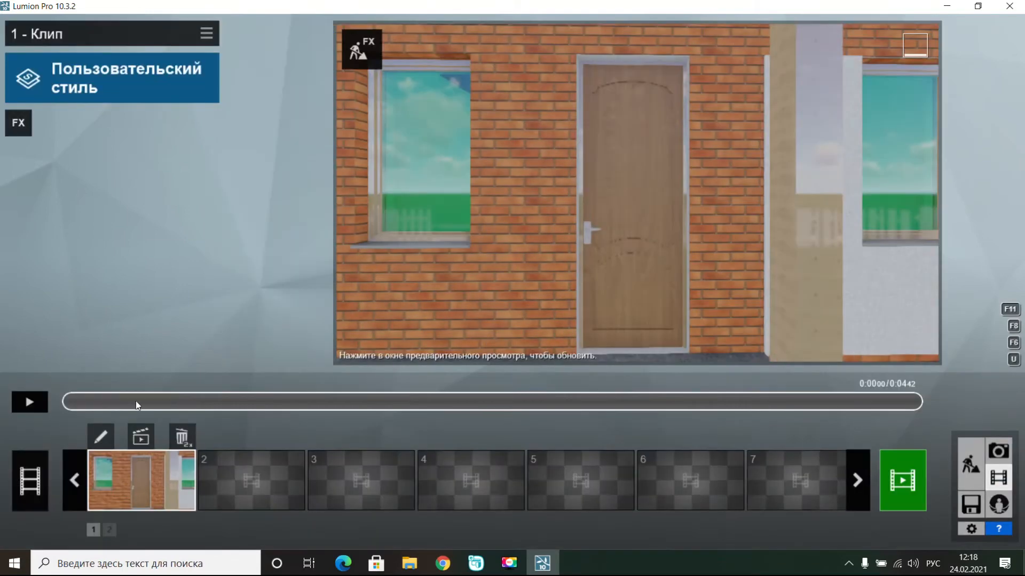
- Apply the Пасмурная погода style to clip 1 and add the перемещать animation effect
left_click(85, 94)
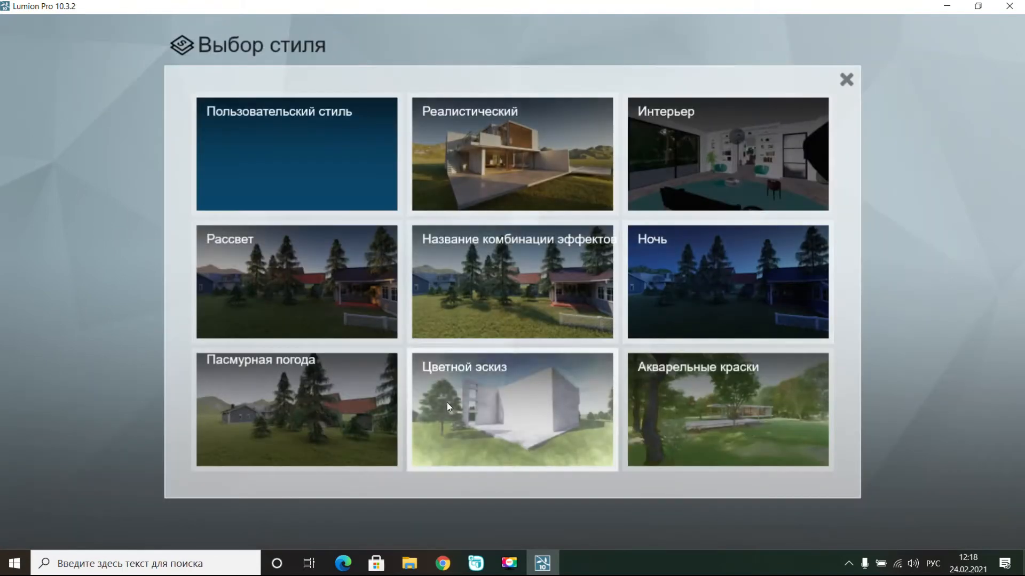
left_click(309, 399)
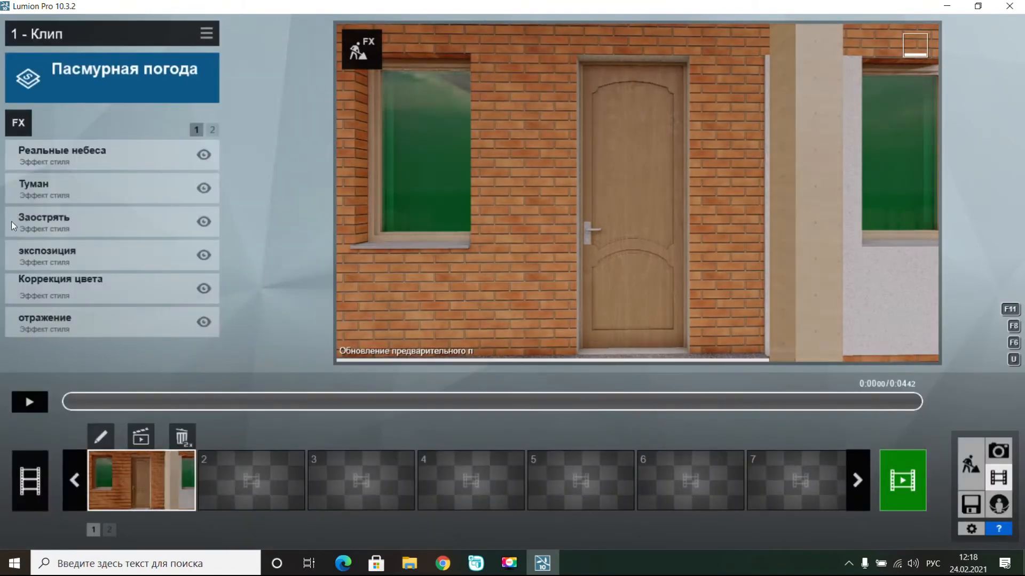
left_click(19, 123)
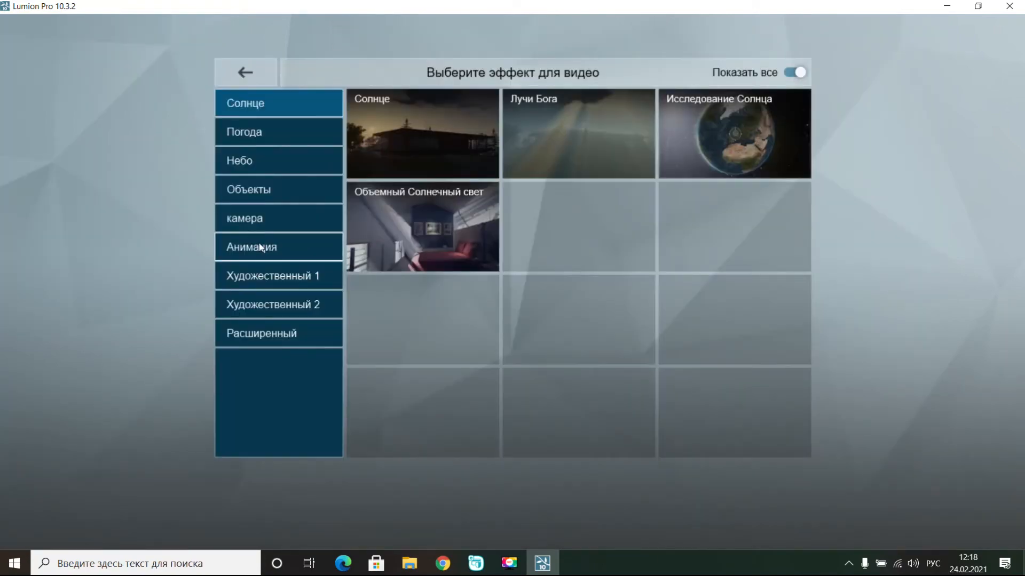
left_click(260, 247)
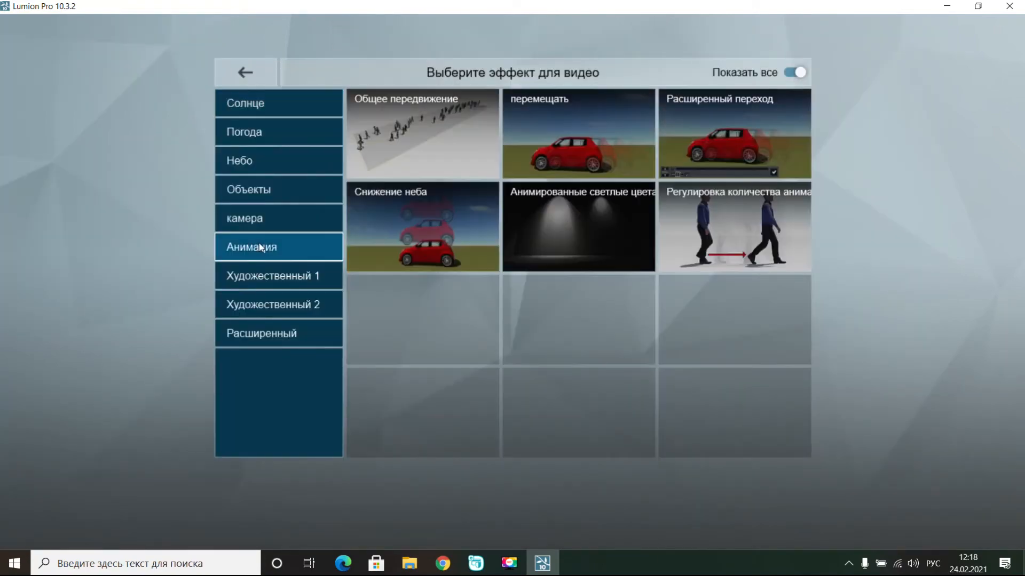
left_click(580, 137)
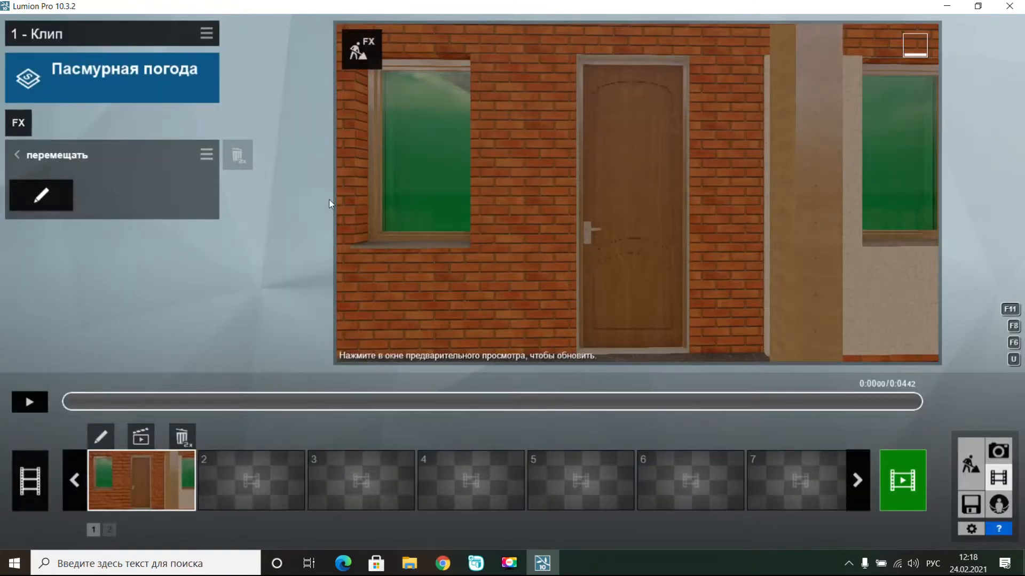
- Open the перемещать effect for editing and set the closed entrance leaf ДВЕРЬ РАЗДВИЖНАЯ 3 as its start position
left_click(58, 193)
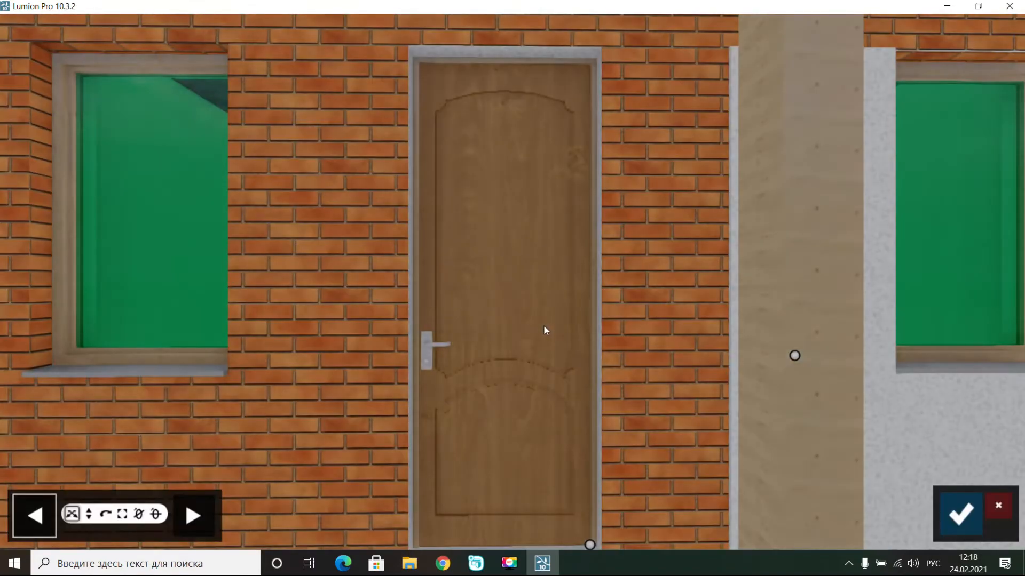
key("w")
key("w")
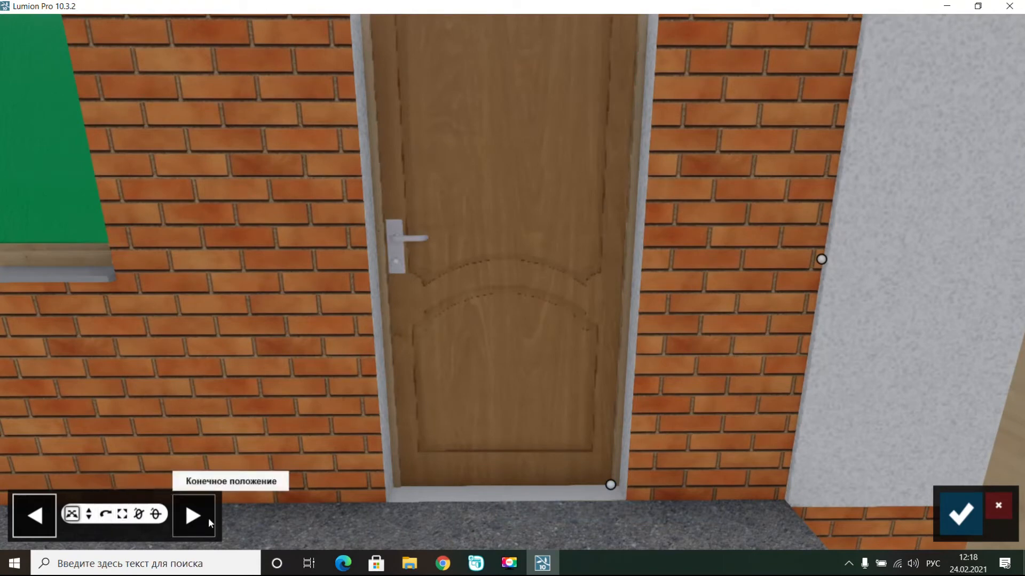
left_click_drag(611, 487, 613, 488)
right_click_drag(613, 488, 619, 542)
key("w")
right_click_drag(539, 480, 587, 441)
key("a")
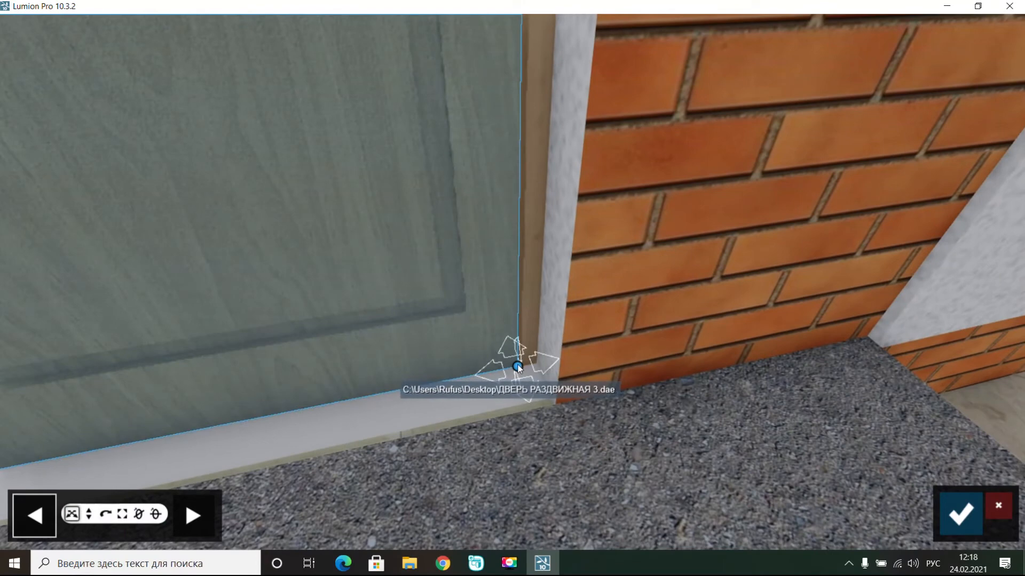
left_click_drag(519, 365, 519, 366)
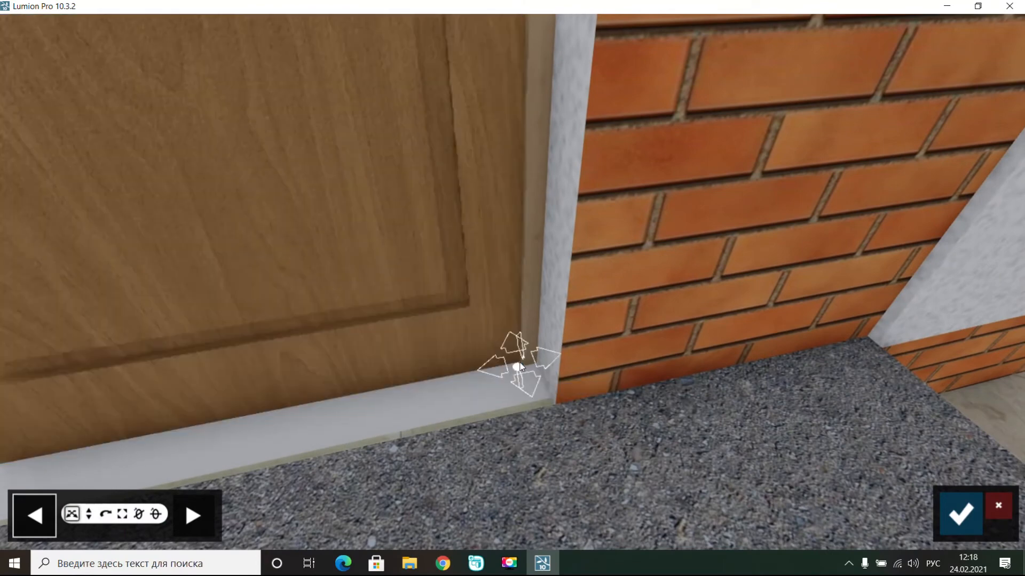
- Set the entrance leaf's end position by rotating it outward to an open position, compare both positions and accept the animation
left_click(198, 516)
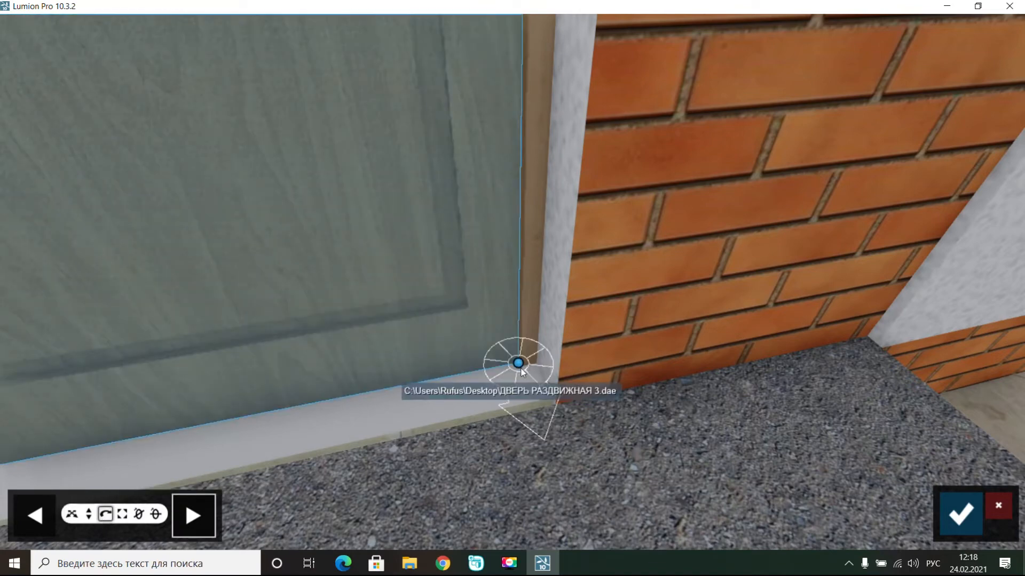
left_click_drag(522, 371, 648, 350)
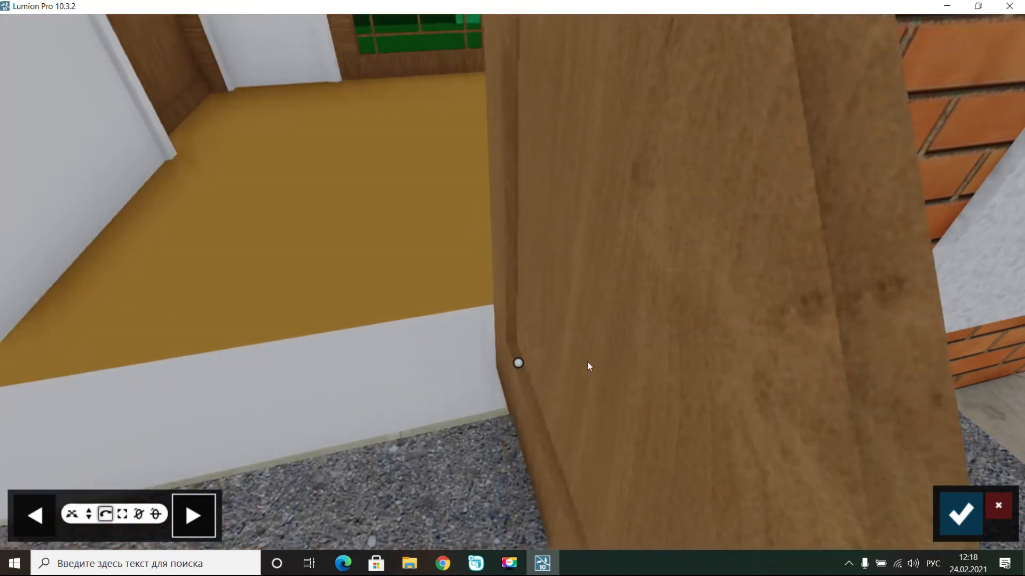
left_click(36, 515)
left_click(208, 517)
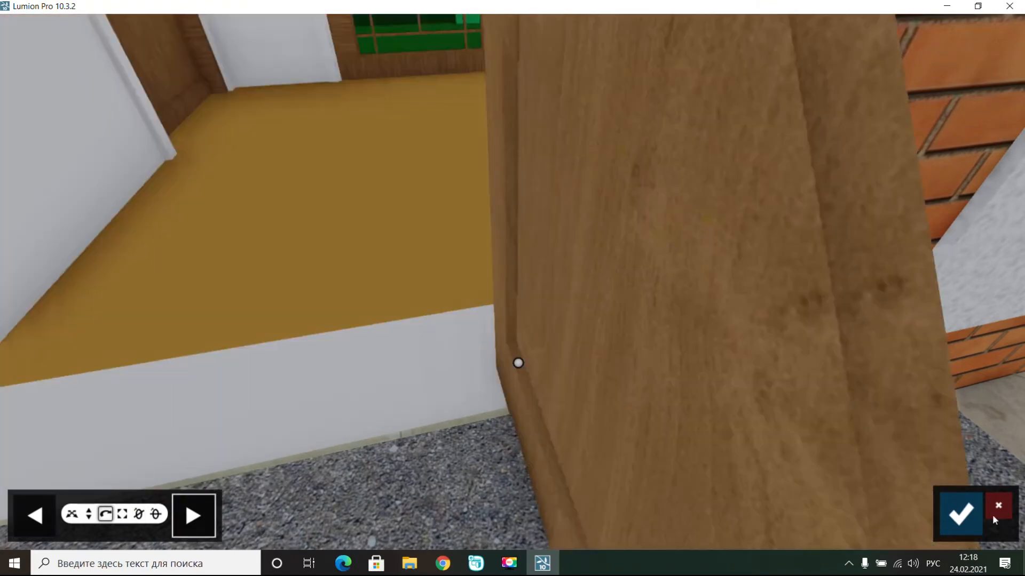
left_click(961, 513)
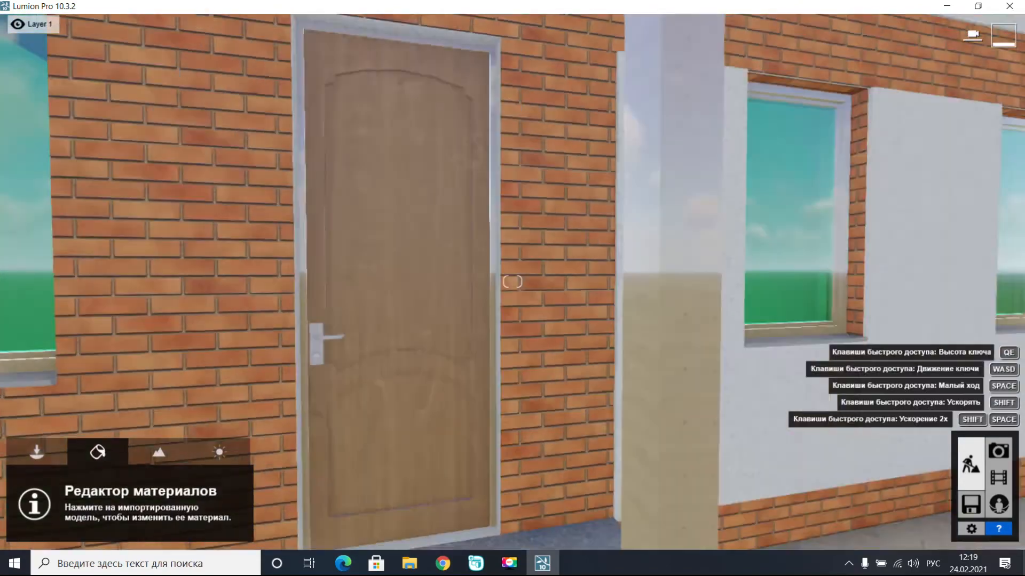
- Move through the scene towards the glazed sliding door and start a camera recording for movie clip 2
key("w")
right_click_drag(513, 282, 571, 256)
key("w")
key("s")
key("w")
key("s")
left_click(999, 477)
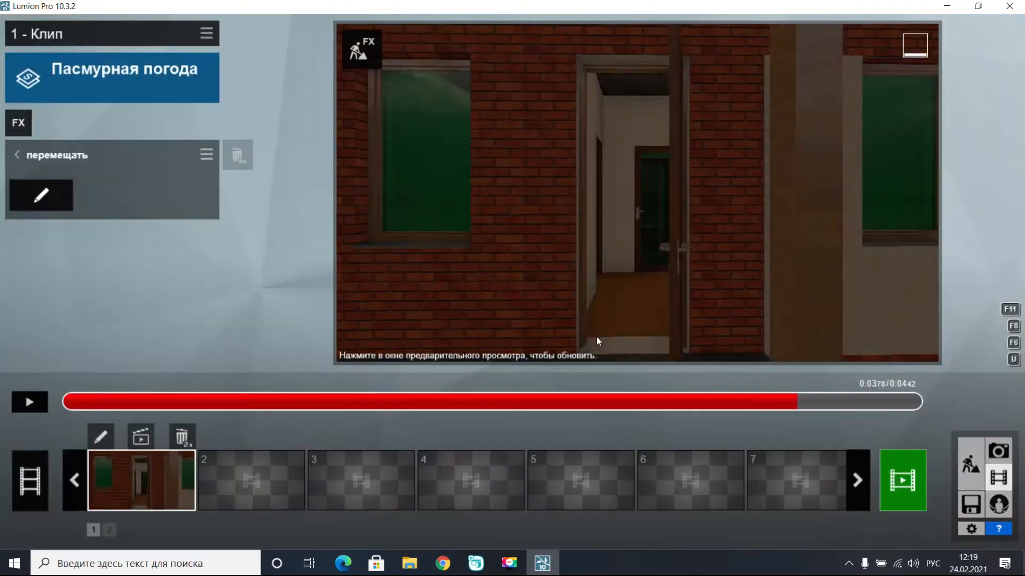
left_click(261, 456)
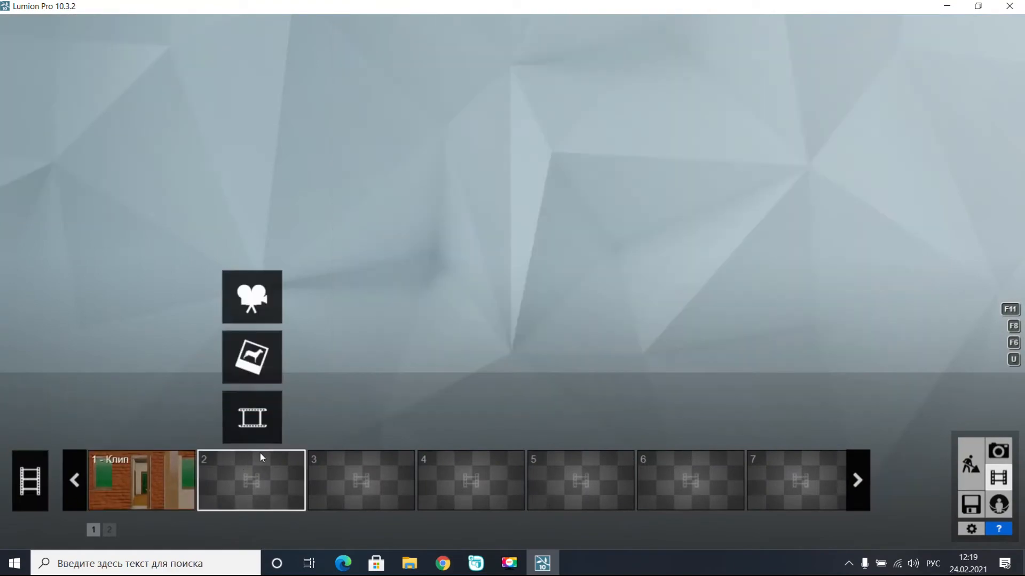
left_click(252, 297)
- Frame the closed glazed sliding door frontally with a levelled camera and lower the eye height slightly to show the whole door
key("w")
right_click_drag(492, 264, 537, 265)
key("s")
key("w")
key("s")
key("w")
left_click(383, 338)
key("s")
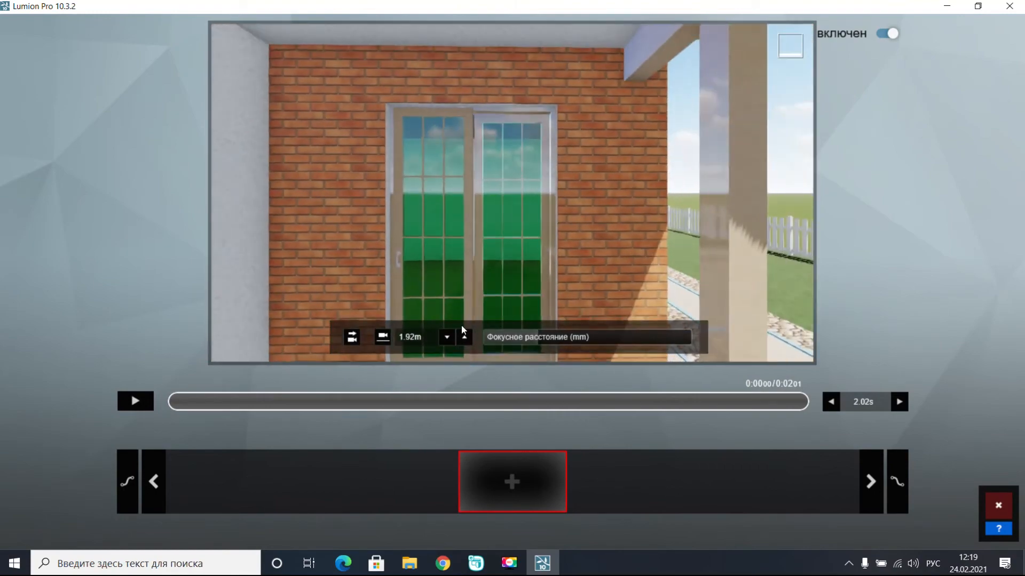
left_click(449, 338)
left_click(449, 338)
- Add two identical camera keyframes of the glazed sliding door and save the recording as movie clip 2
left_click(519, 469)
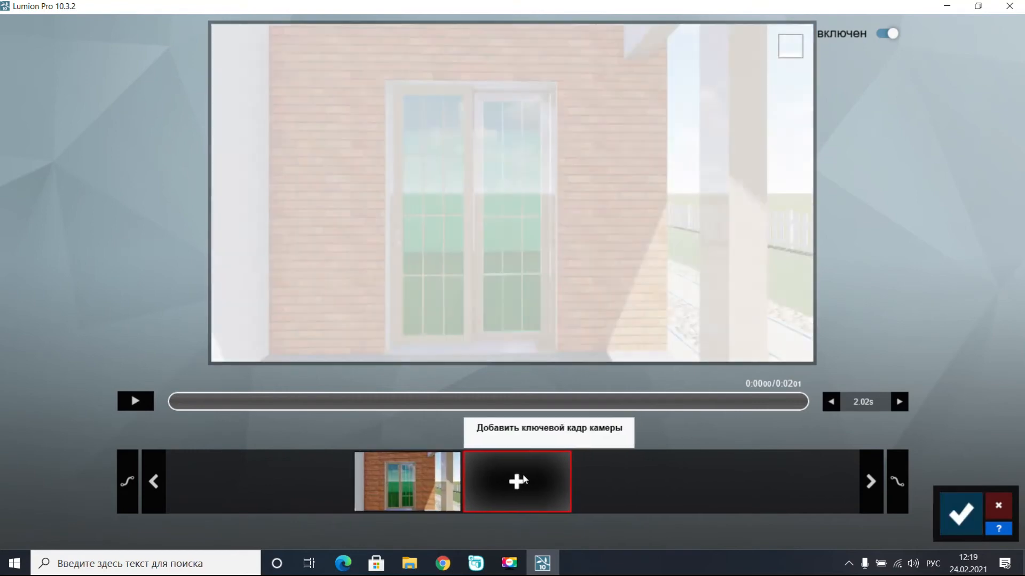
left_click(520, 469)
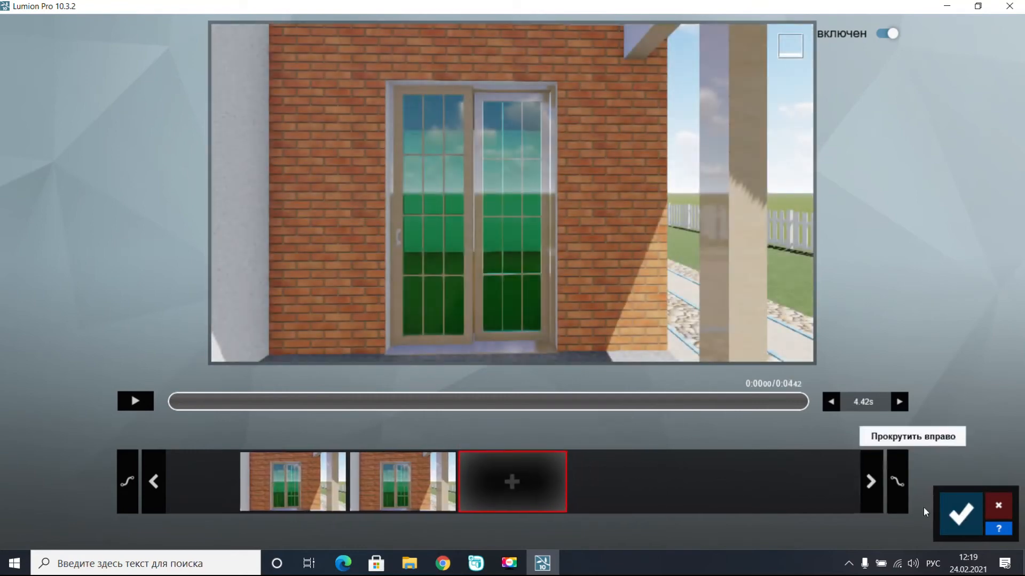
left_click(961, 513)
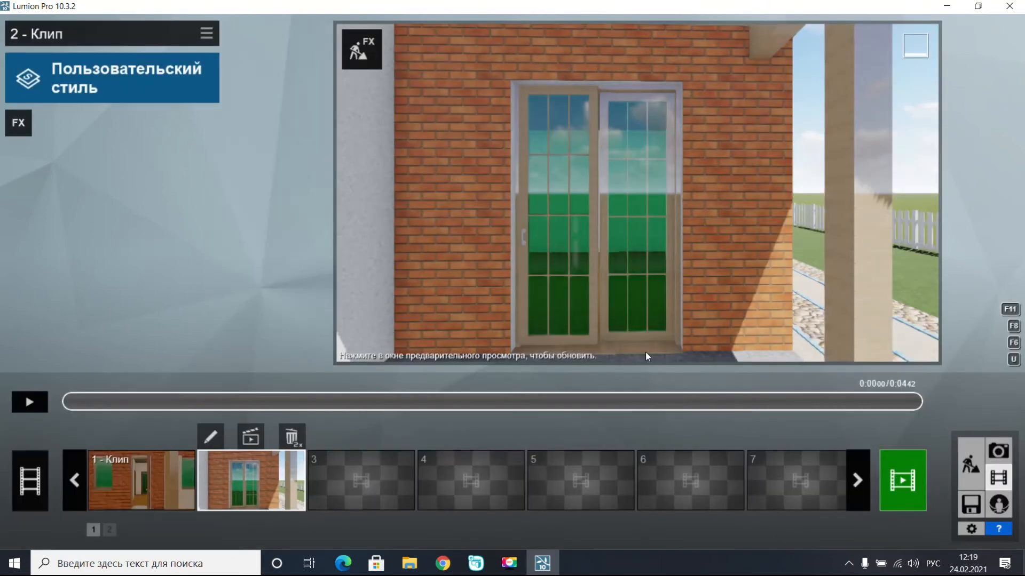
- Apply the Пасмурная погода style to clip 2 and add the Расширенный переход animation effect
left_click(62, 91)
left_click(296, 408)
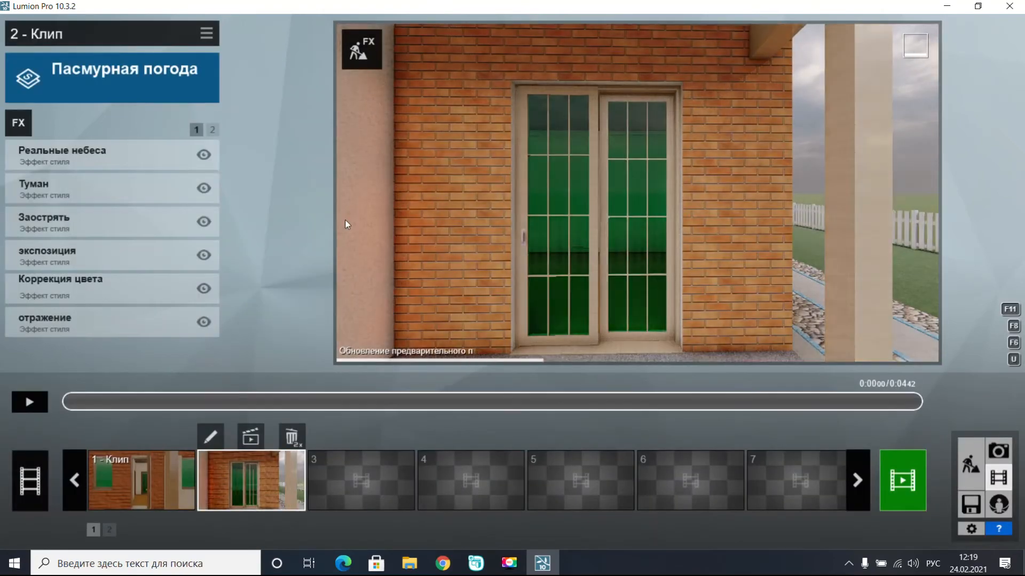
left_click(96, 127)
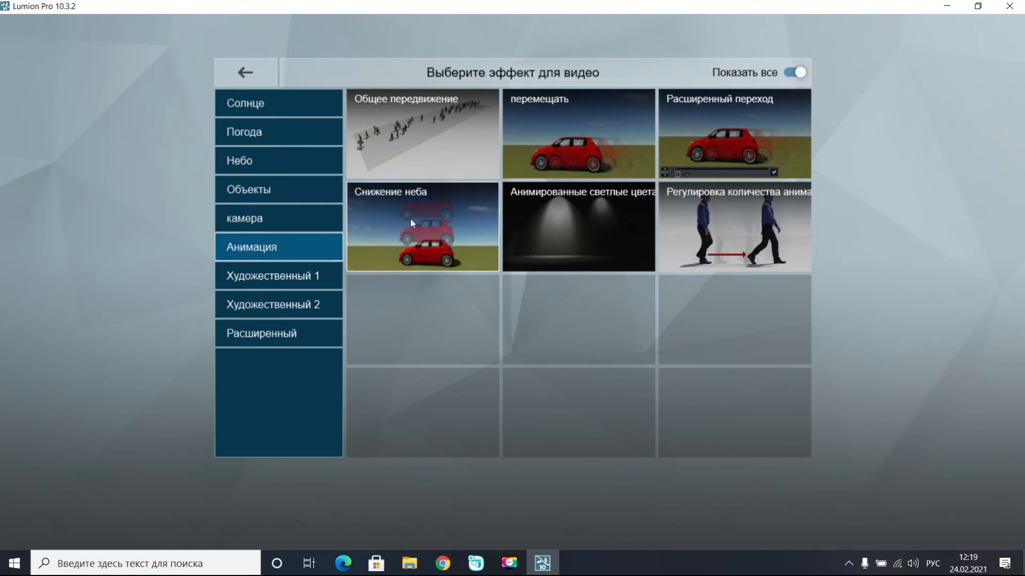
left_click(734, 139)
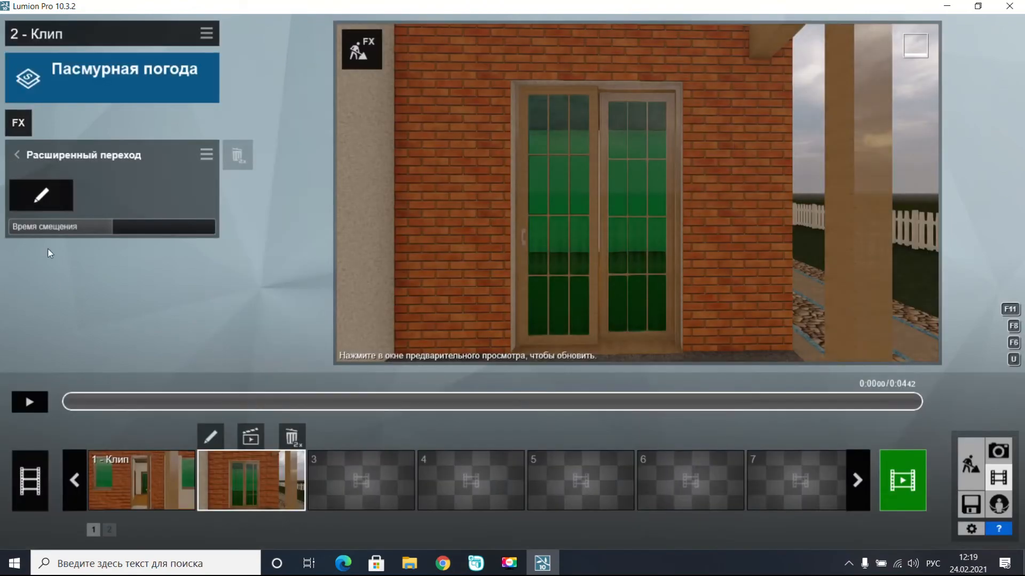
- Open the Расширенный переход effect for editing and set a move keyframe for the closed ДВЕРЬ РАЗДВИЖНАЯ 4 leaf at time 0.0
left_click(47, 198)
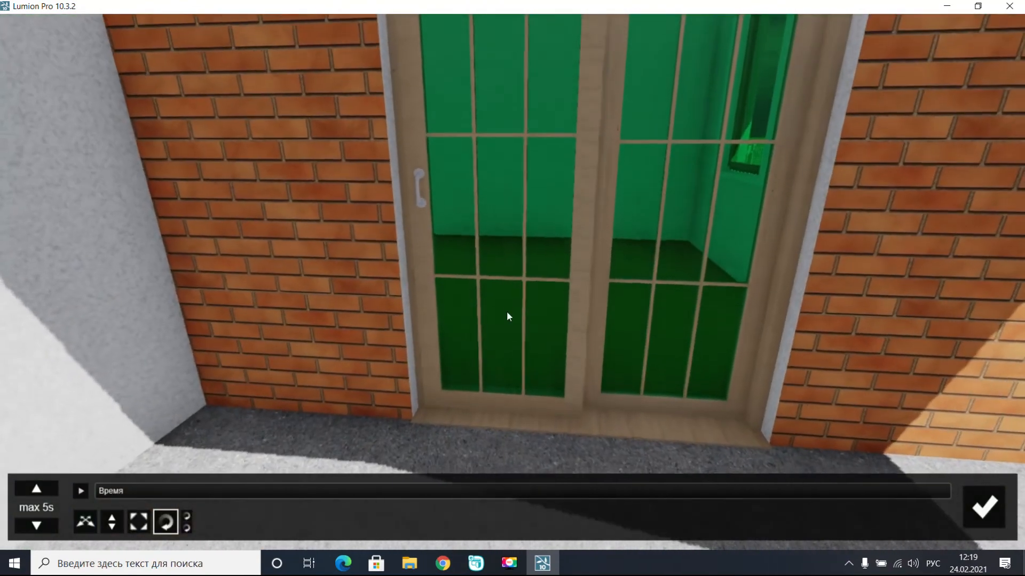
left_click(422, 213)
left_click(430, 408)
scroll(430, 408, "up", 3)
left_click(85, 523)
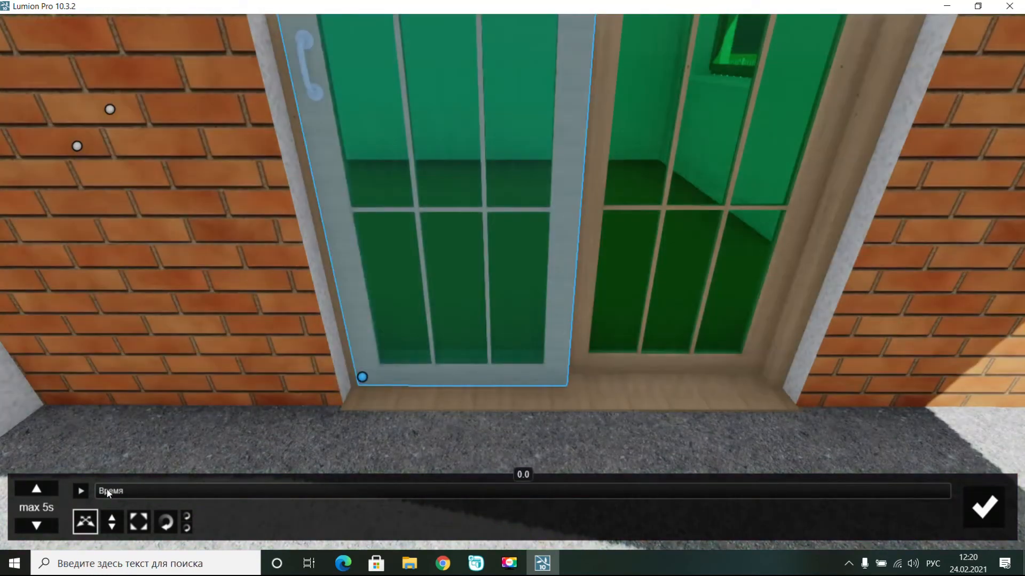
left_click_drag(362, 376, 365, 383)
key("w")
right_click_drag(365, 384, 449, 336)
key("s")
key("w")
left_click_drag(464, 312, 474, 314)
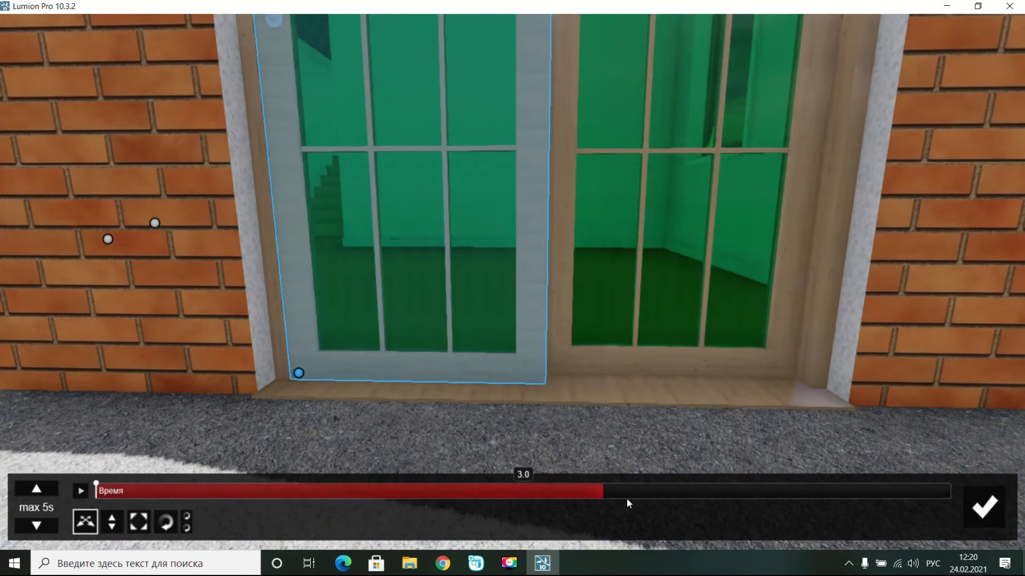
- Add further keyframes on the 5 s timeline that slide the ДВЕРЬ РАЗДВИЖНАЯ 4 leaf over the neighbouring leaf, and accept the animation
left_click_drag(679, 503, 781, 500)
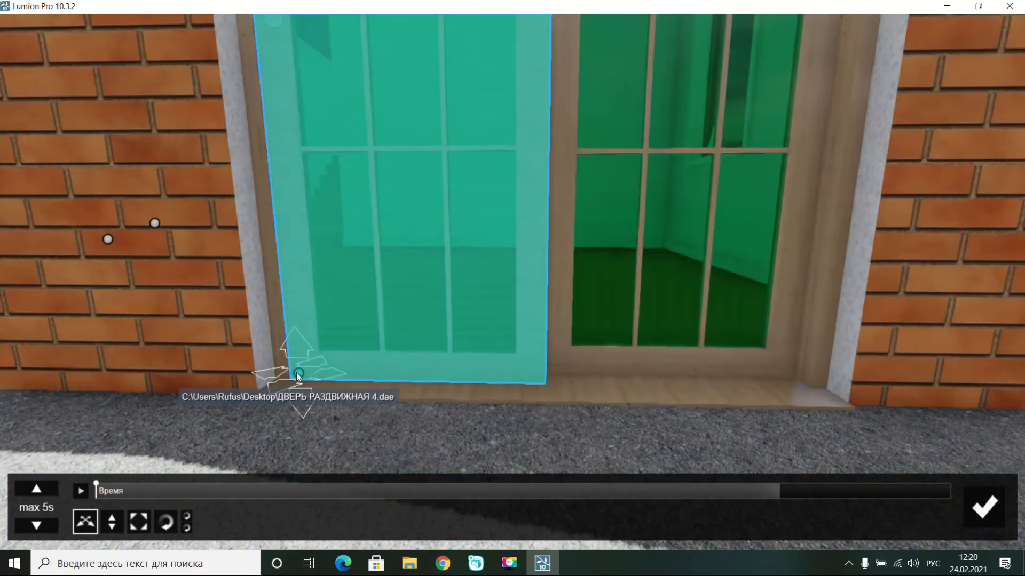
left_click(297, 372)
left_click_drag(341, 377, 539, 379)
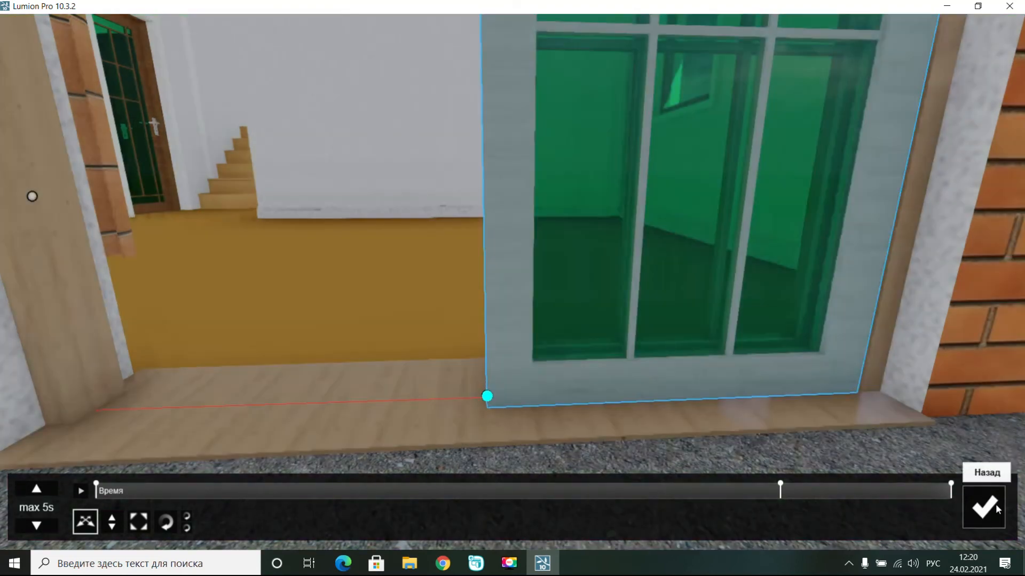
left_click(996, 507)
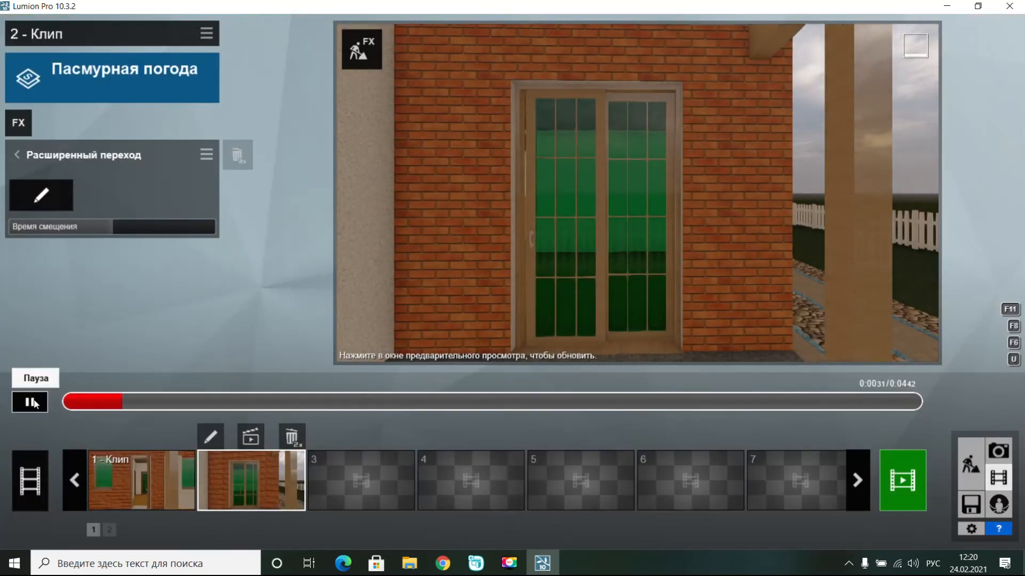